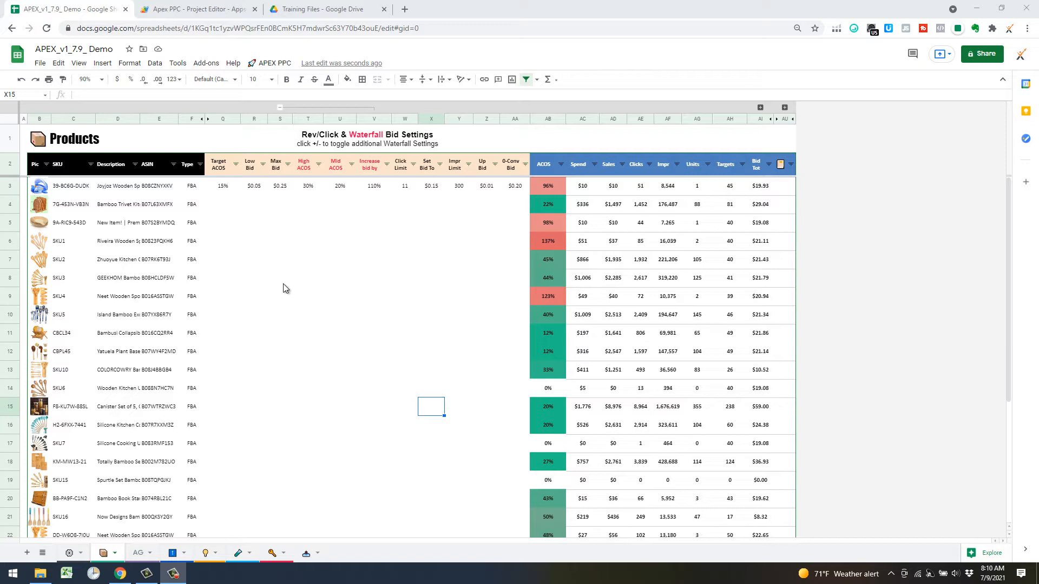
Step: View the campaign bulk data on the upload sheet, and return to the first product's Target ACOS on the Products sheet
click(321, 357)
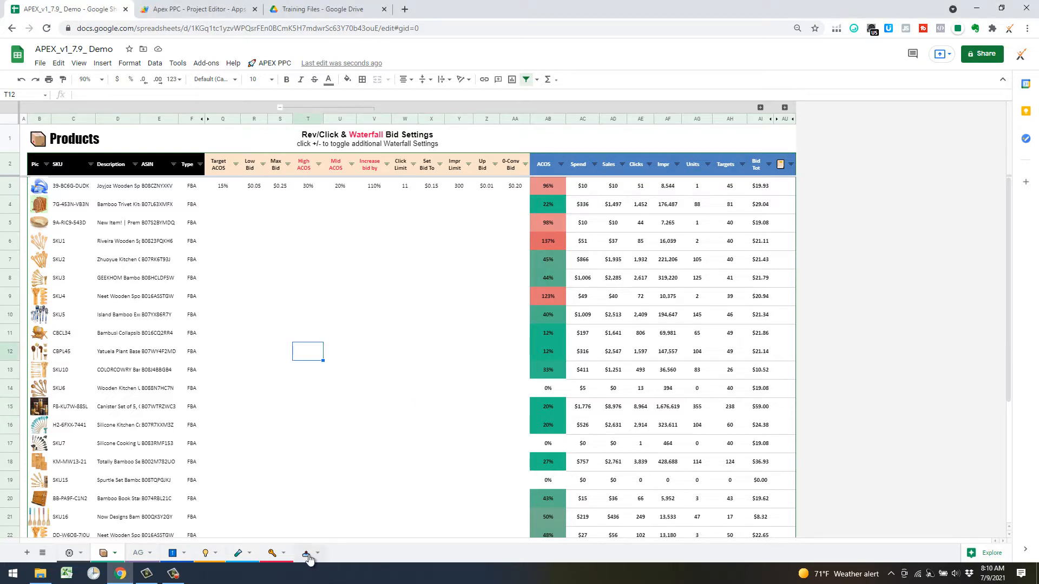
click(306, 553)
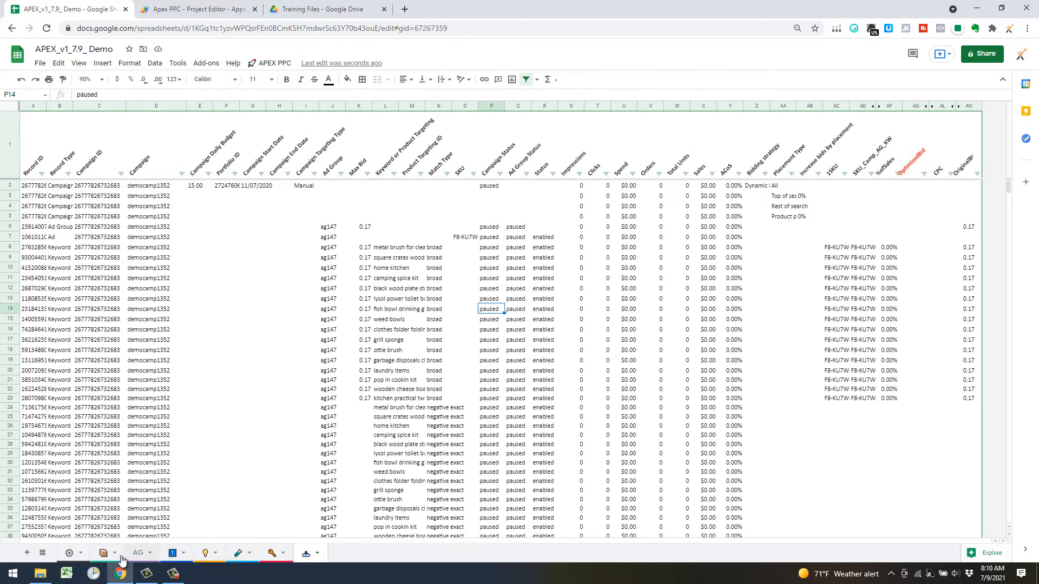
click(102, 555)
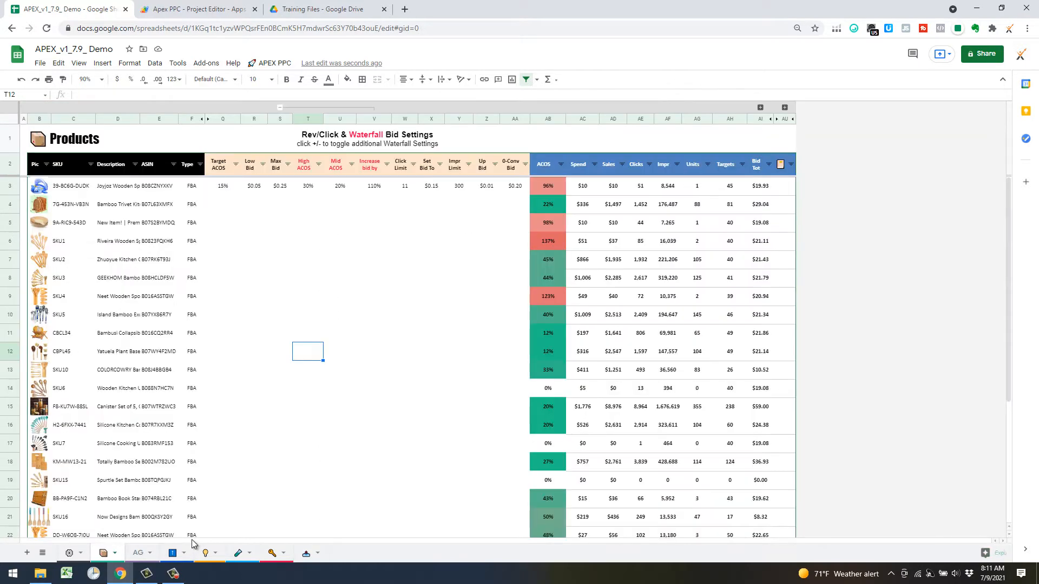
click(223, 190)
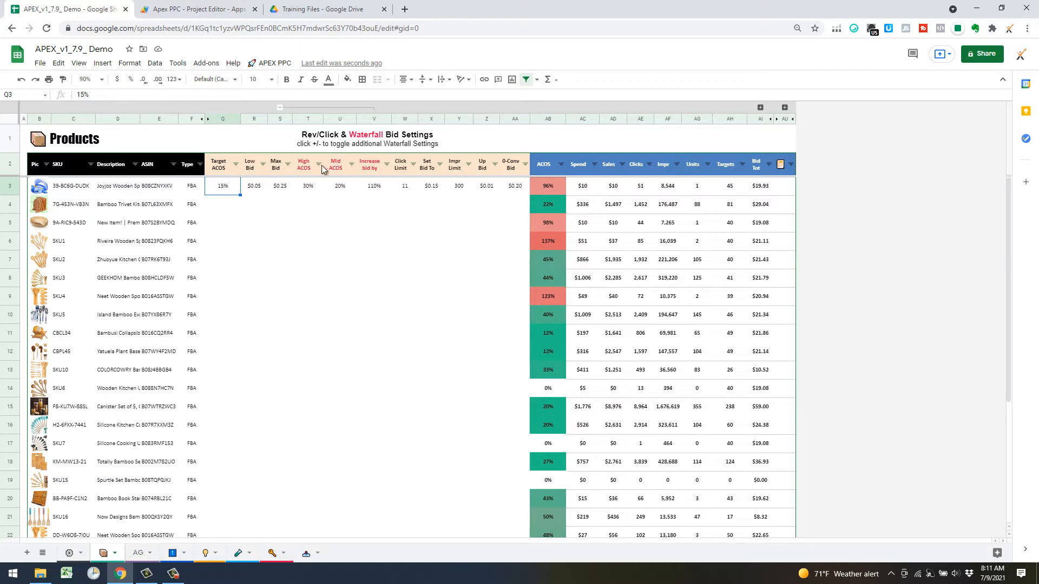
Step: Look at the Waterfall Bidding options under Bid Automations on the Settings sheet
click(69, 555)
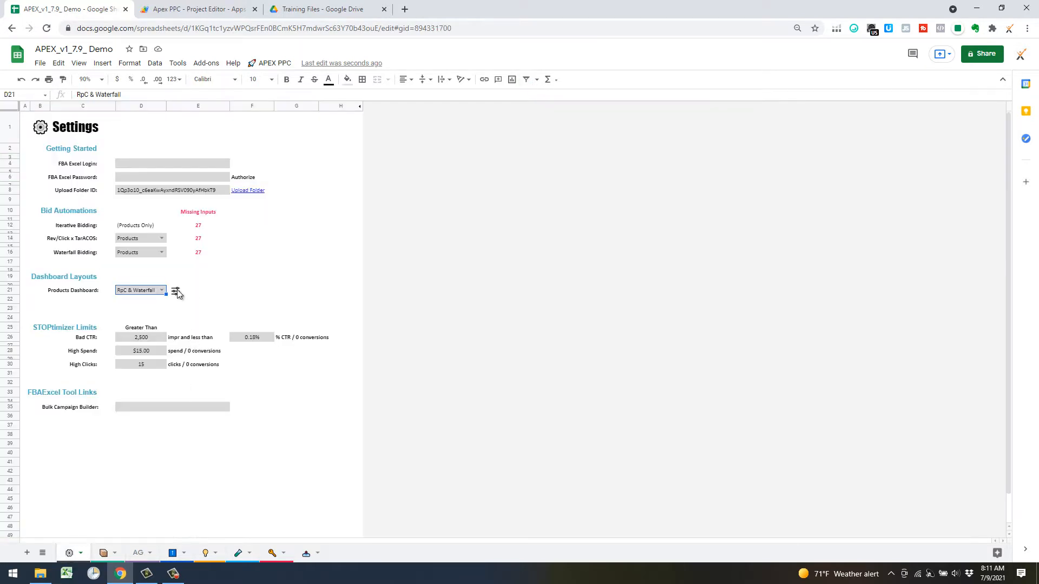
click(142, 255)
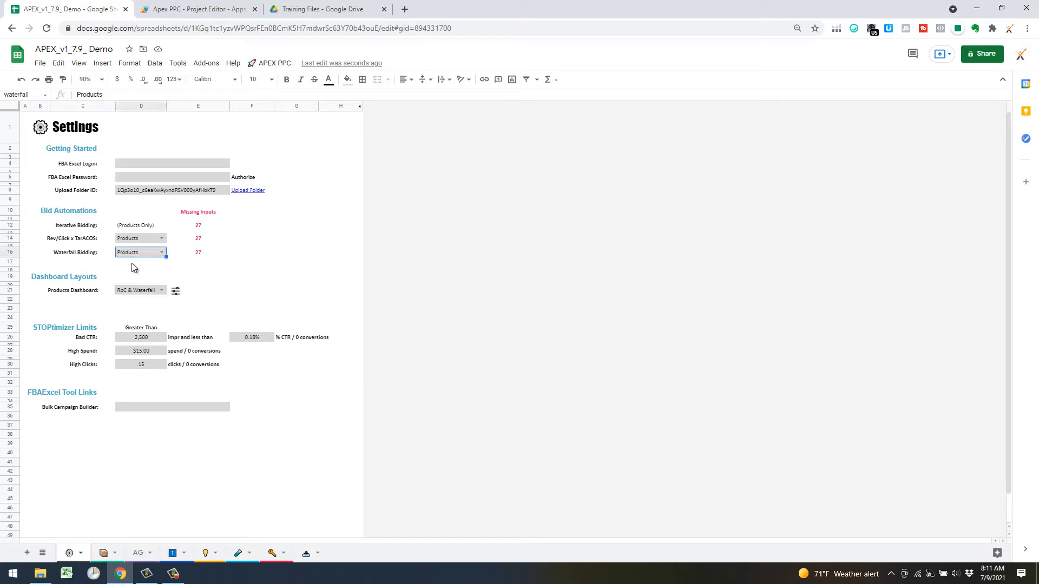
click(162, 252)
click(226, 263)
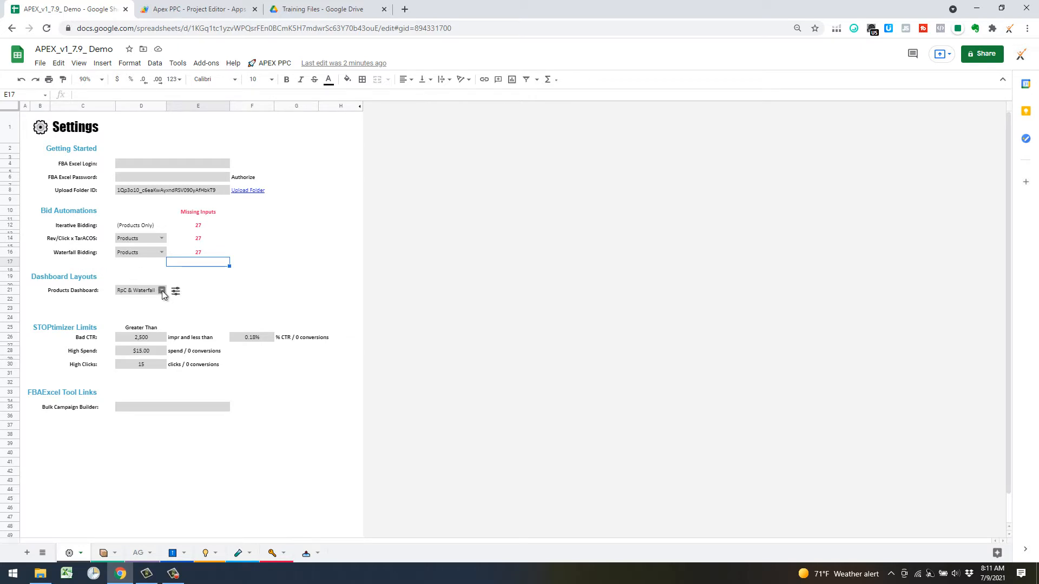
Step: Set the Products Dashboard layout to RpC & Waterfall and apply it to the Products sheet
click(161, 291)
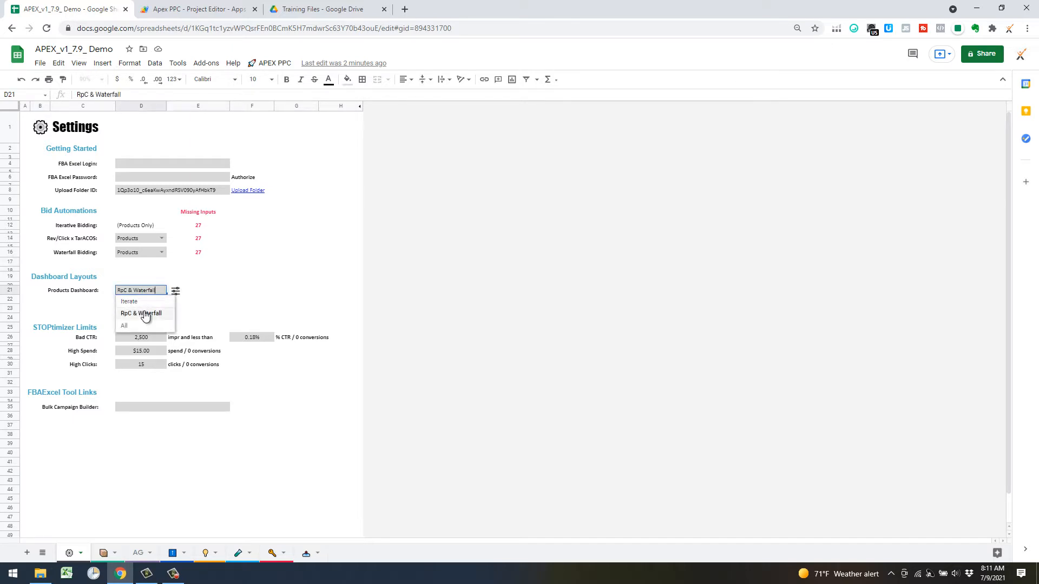
click(148, 315)
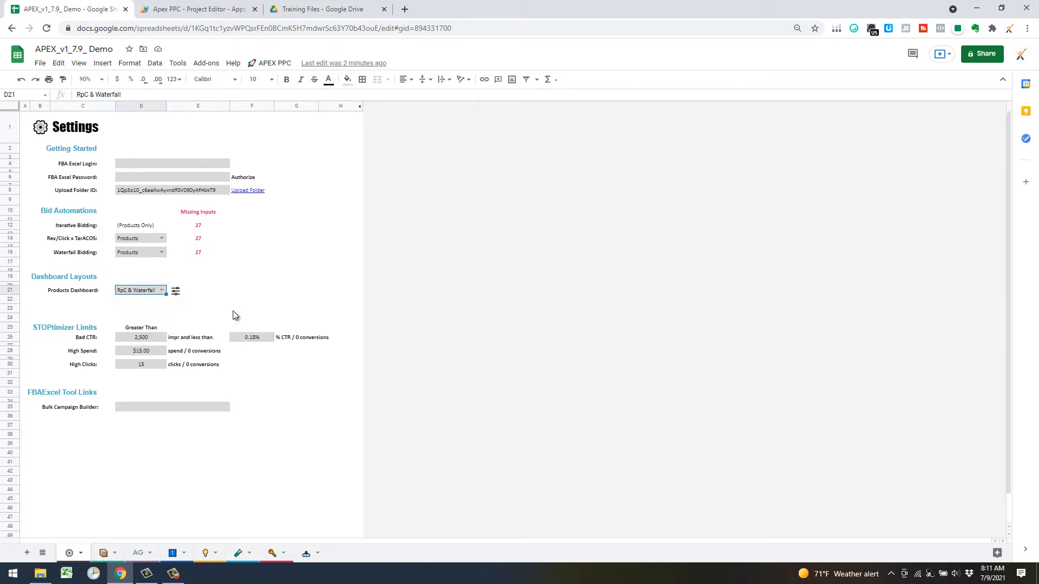
click(250, 278)
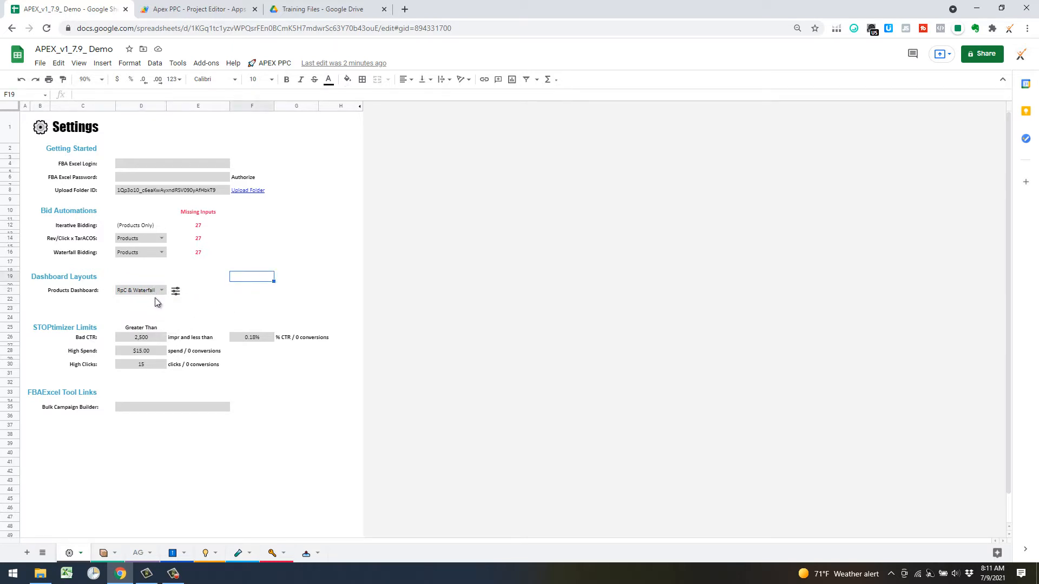
click(176, 292)
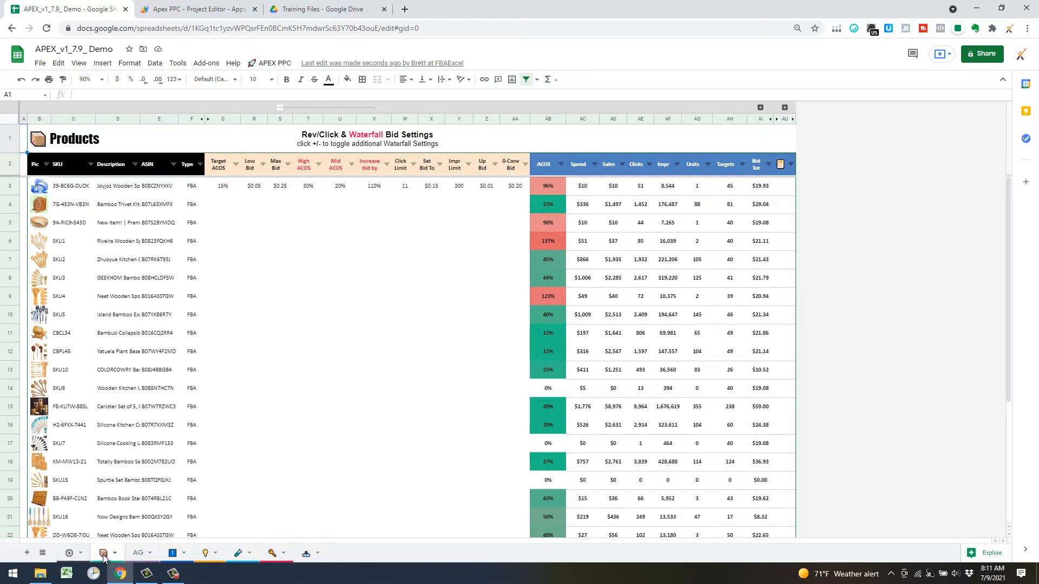
Step: Collapse and re-expand the Waterfall columns High ACOS, Mid ACOS and Increase by on the Products sheet
click(287, 229)
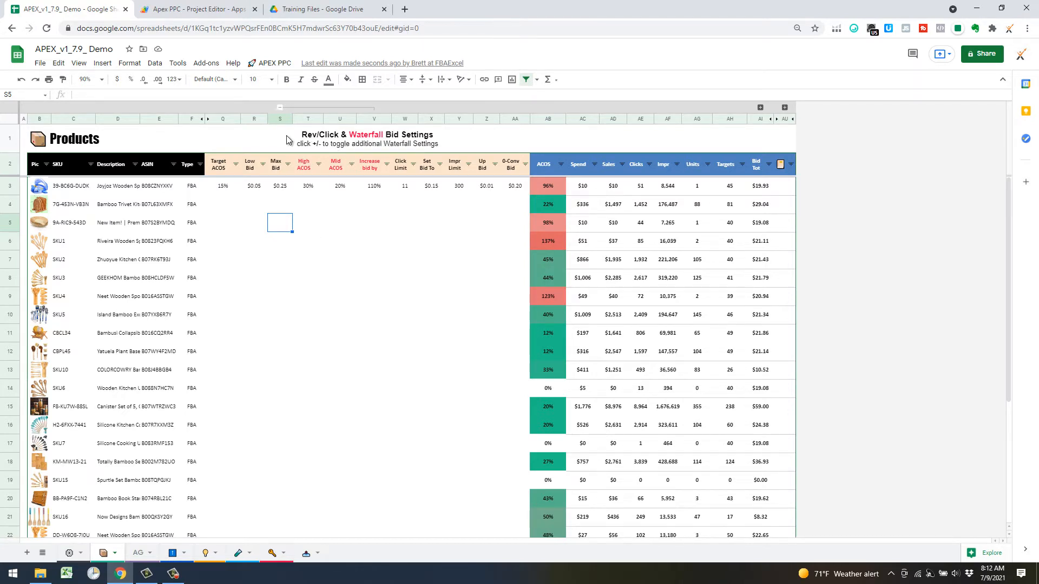
click(280, 107)
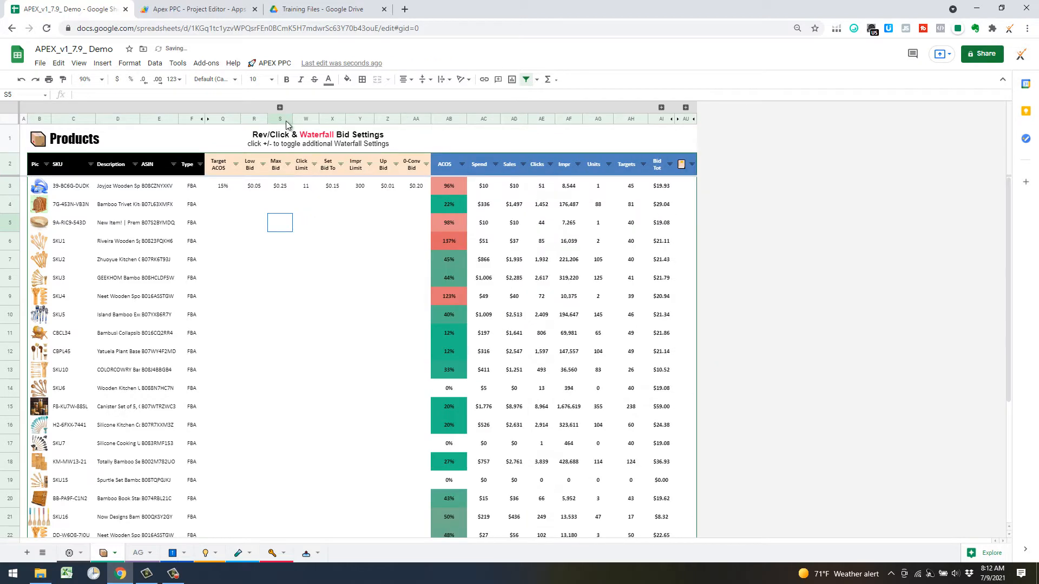
click(280, 108)
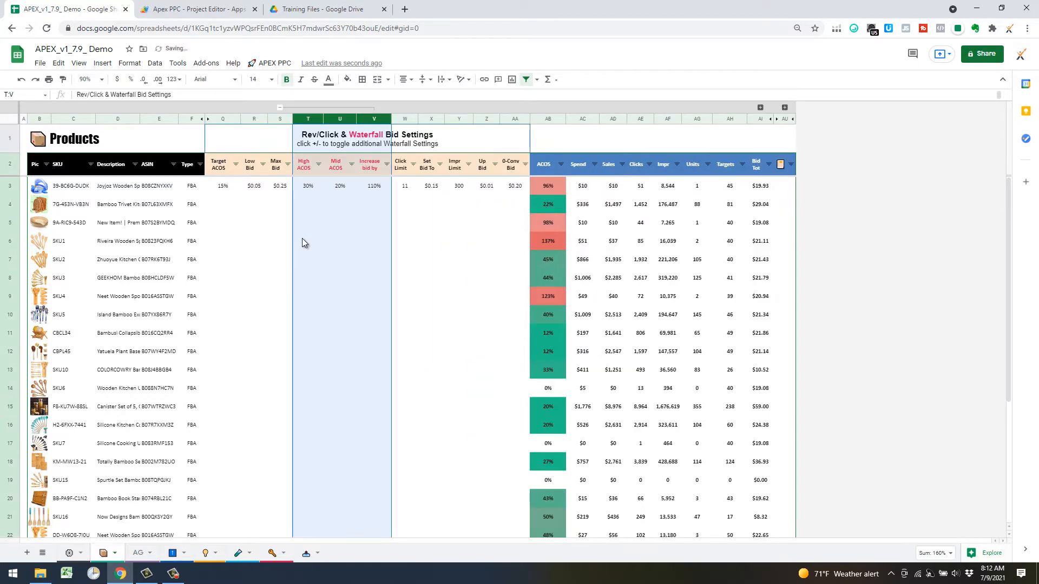
click(411, 224)
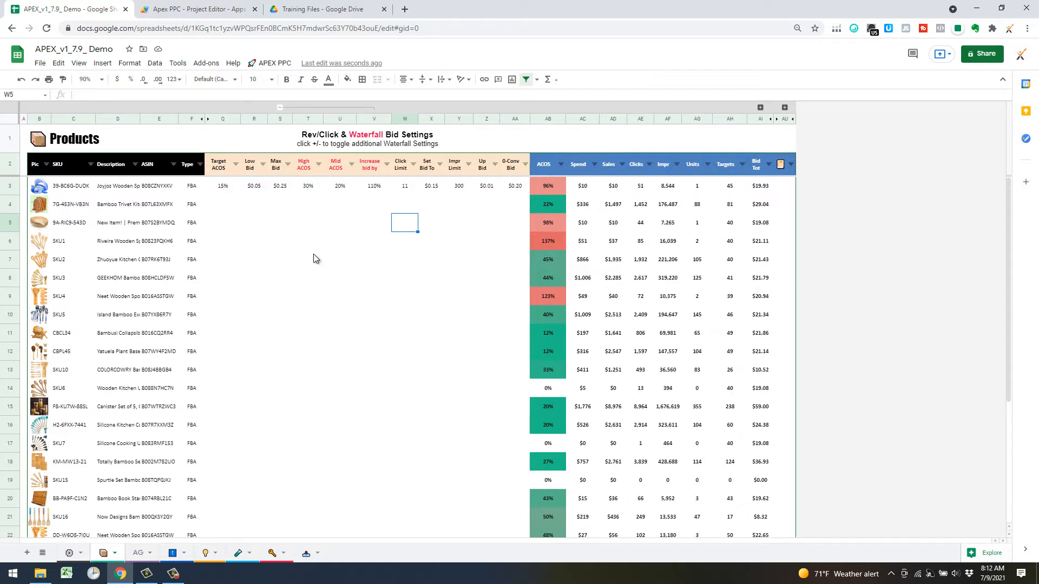
Step: Copy the first product's bid settings, from Target ACOS to 0-Conv Bid in row 3, down to row 30
click(279, 238)
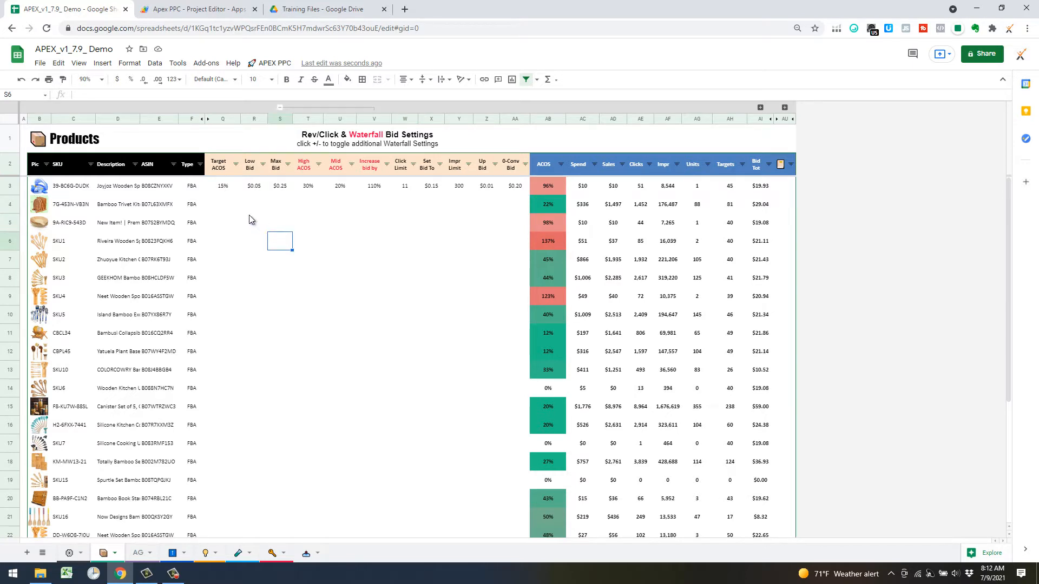
click(222, 187)
shift+click(513, 192)
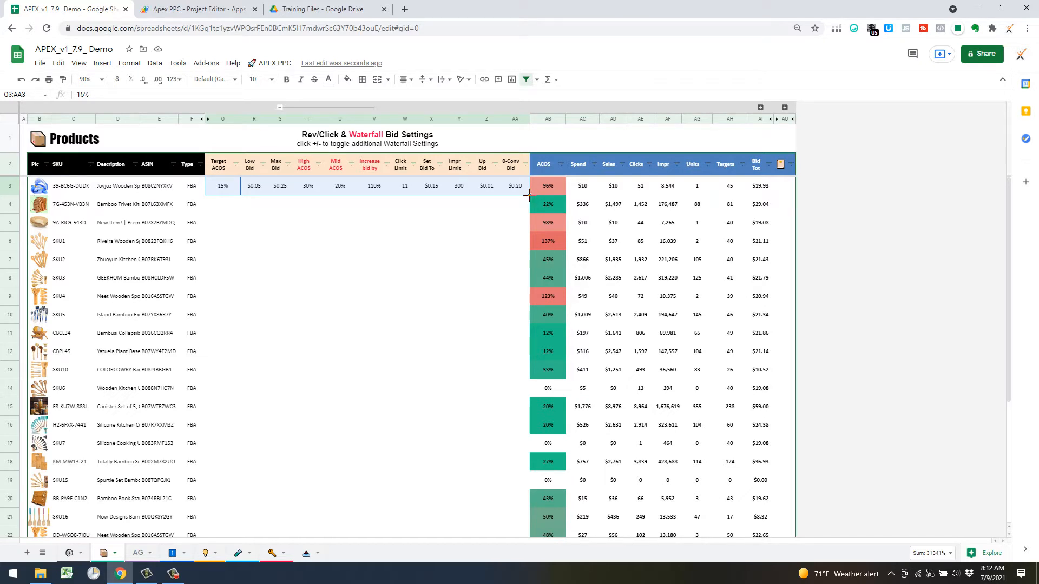
drag(527, 204, 543, 479)
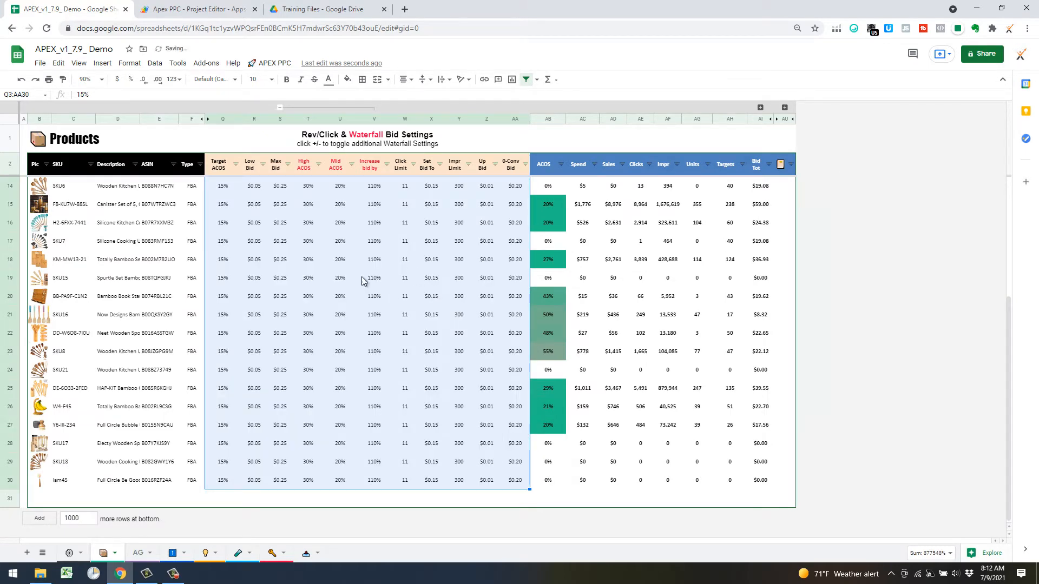
scroll(363, 316, up, 4)
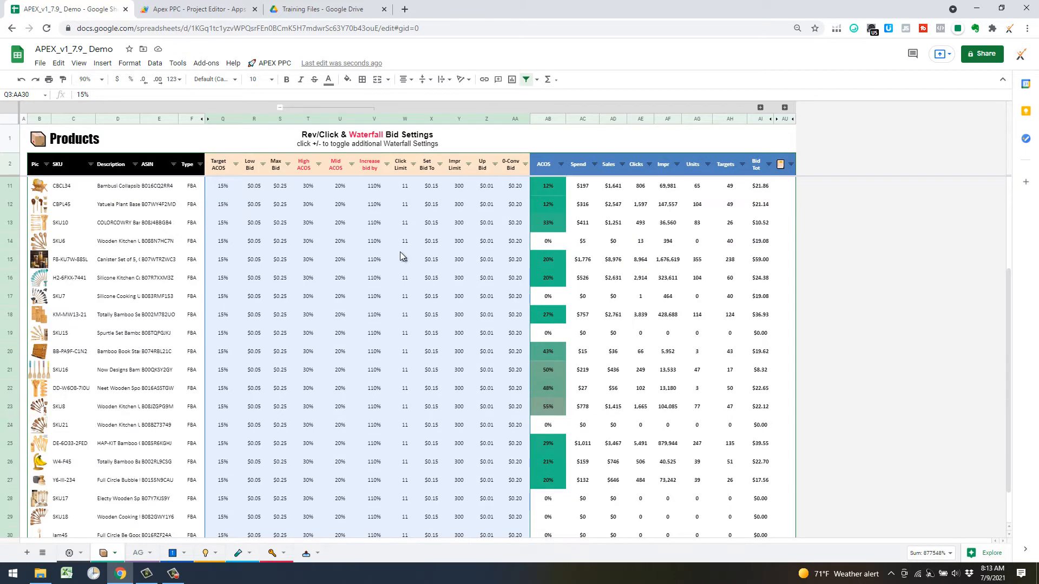
scroll(401, 251, down, 4)
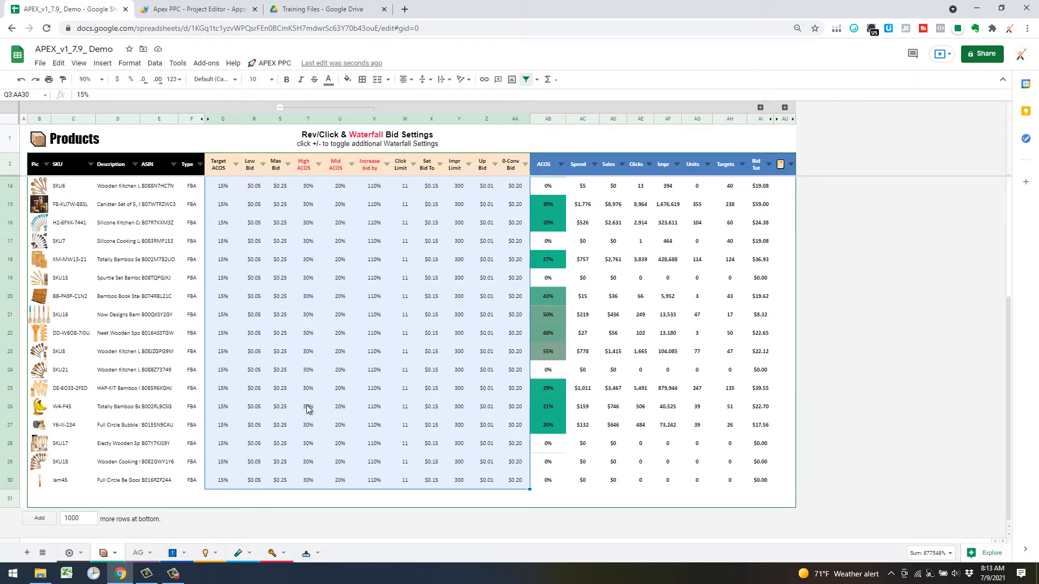
scroll(436, 341, up, 4)
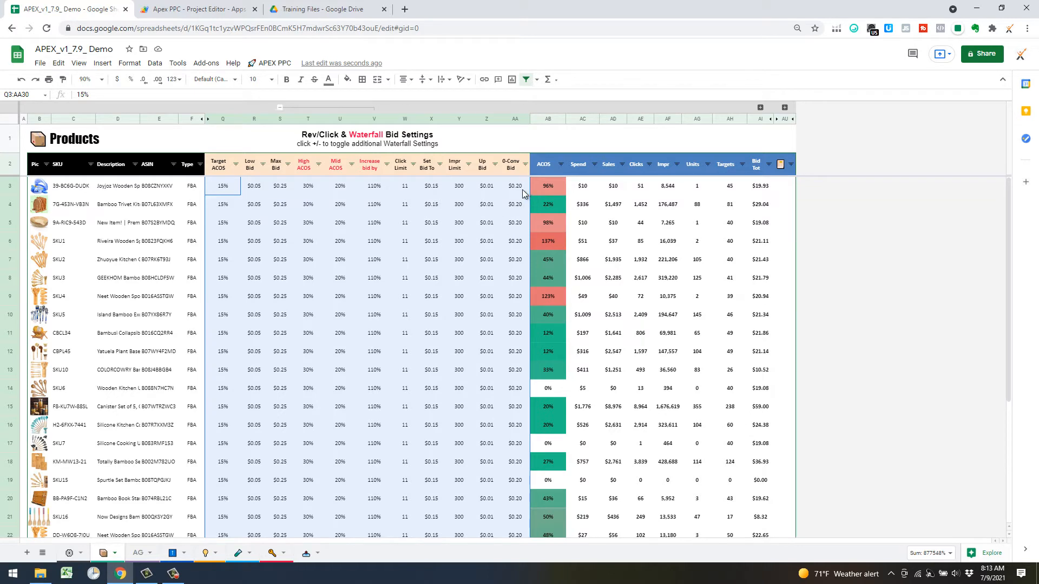
click(404, 258)
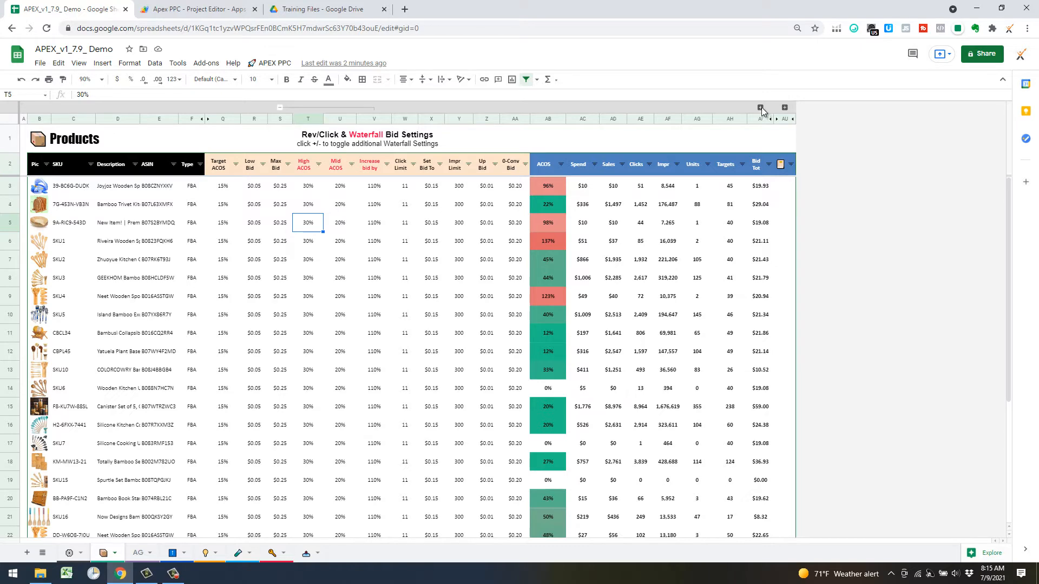
Step: Expand the hidden profit columns and the Daily Tracking columns one after the other for viewing, collapsing each again
click(785, 107)
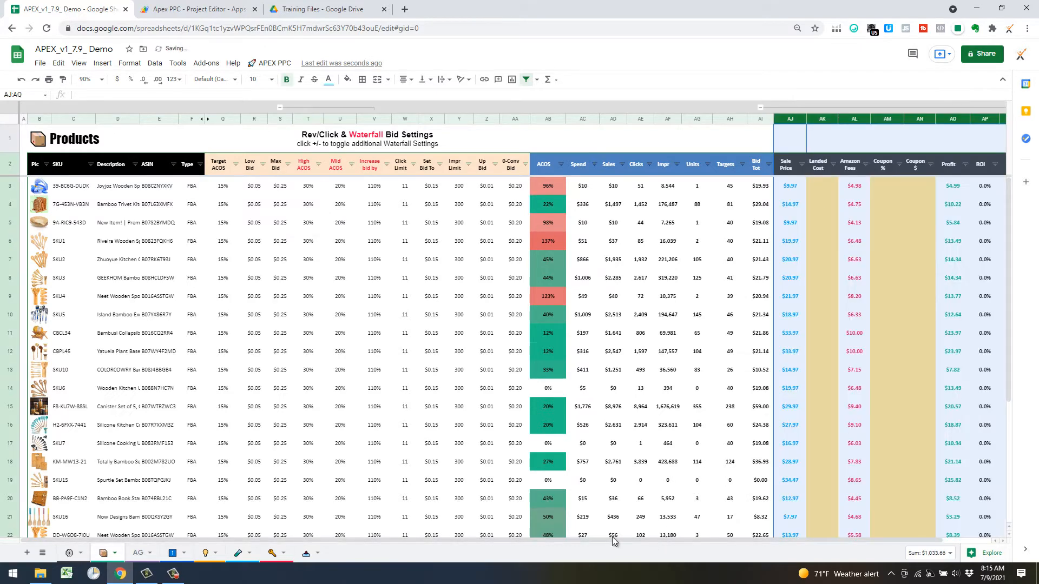
drag(615, 541, 644, 541)
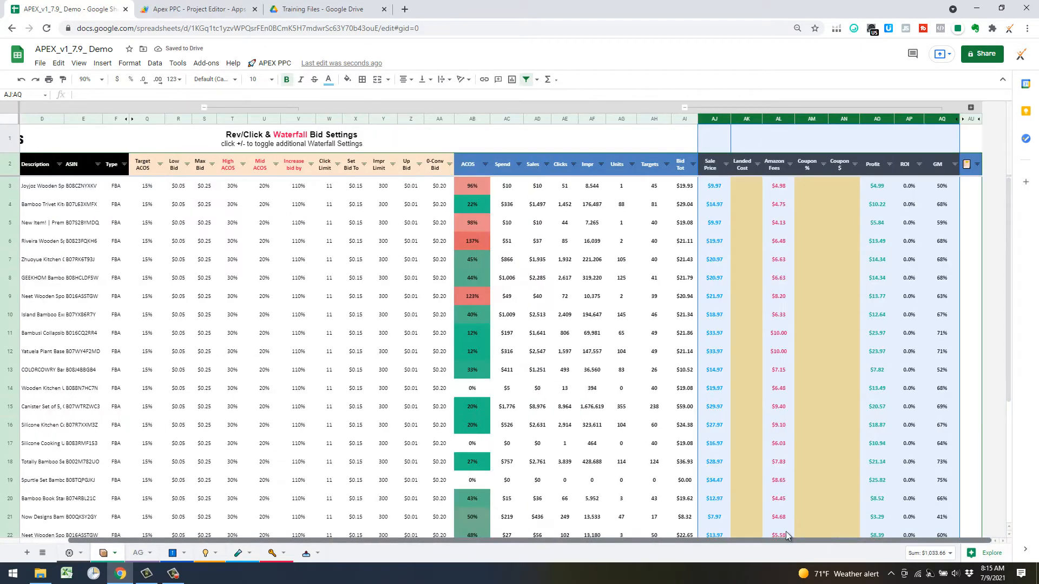
click(665, 141)
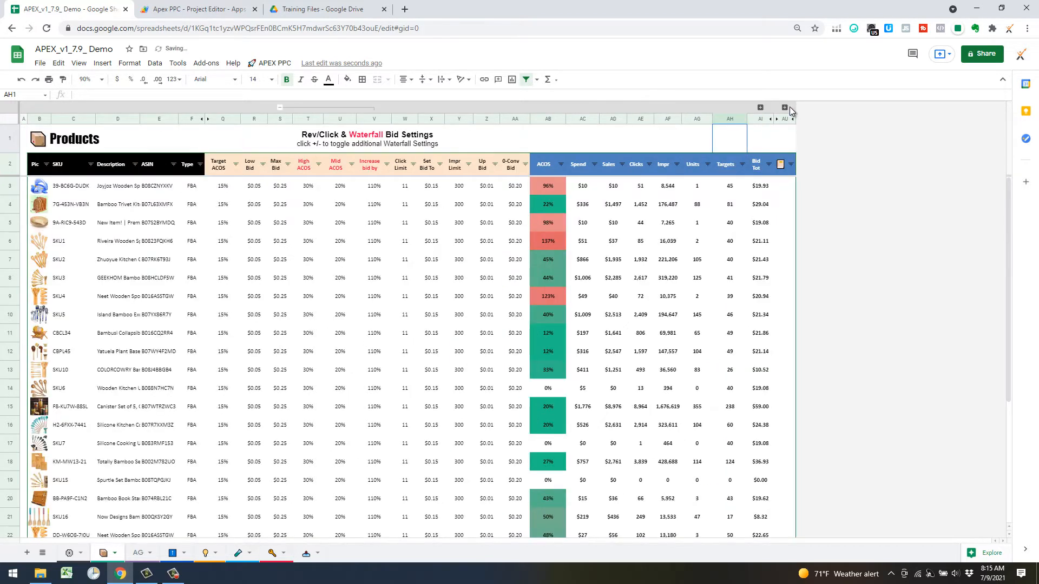
click(785, 108)
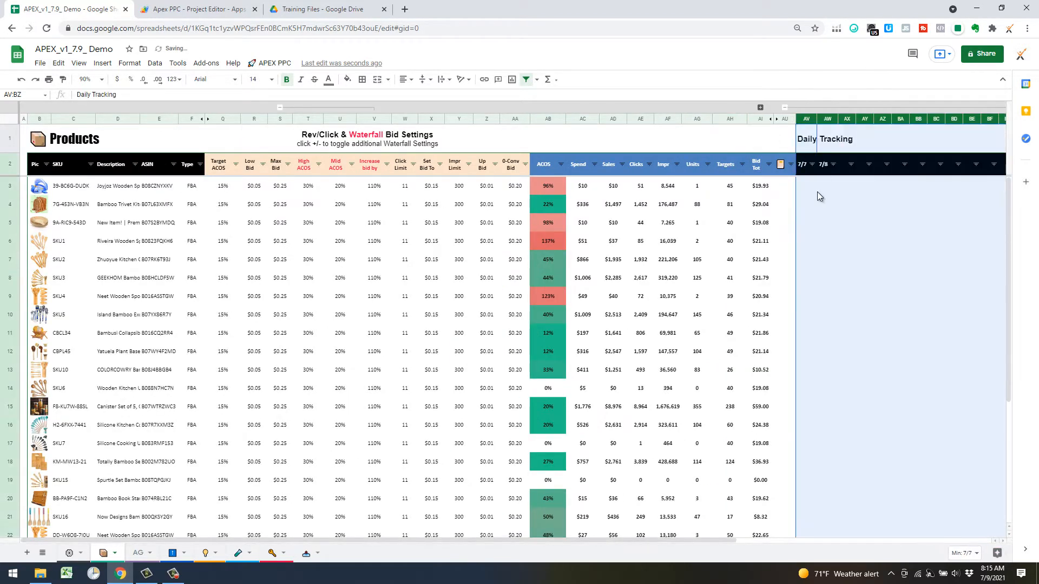
click(820, 199)
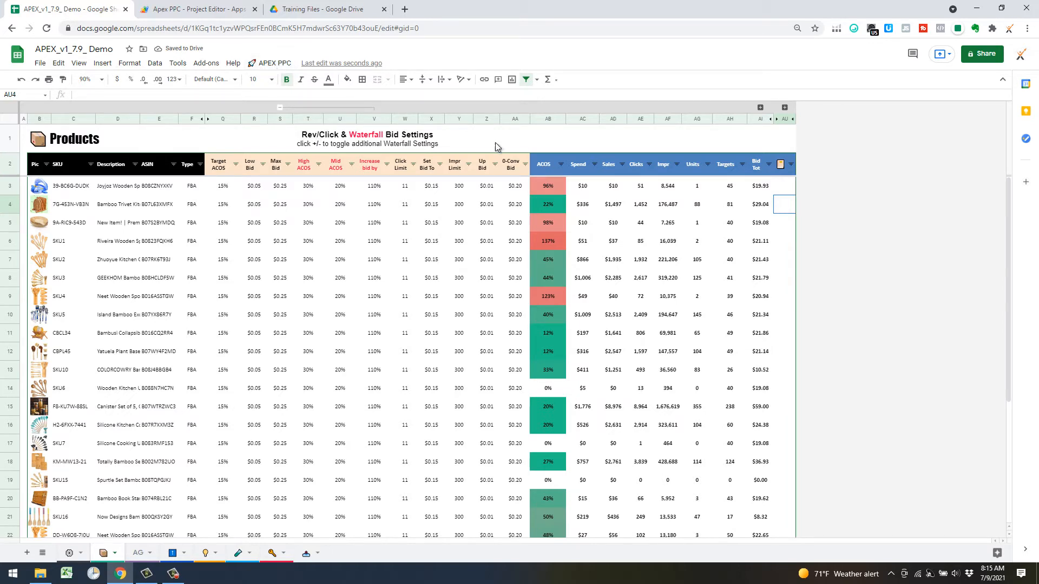
Step: Run Get Bulk Sheet from APEX PPC to go to Amazon's Bulk operations page
click(528, 145)
click(548, 145)
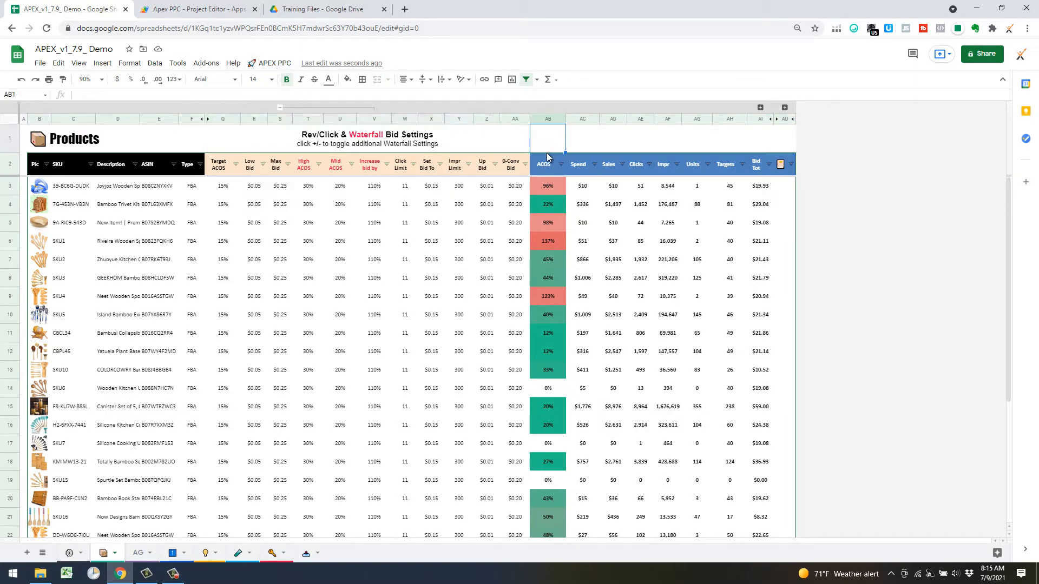
click(274, 65)
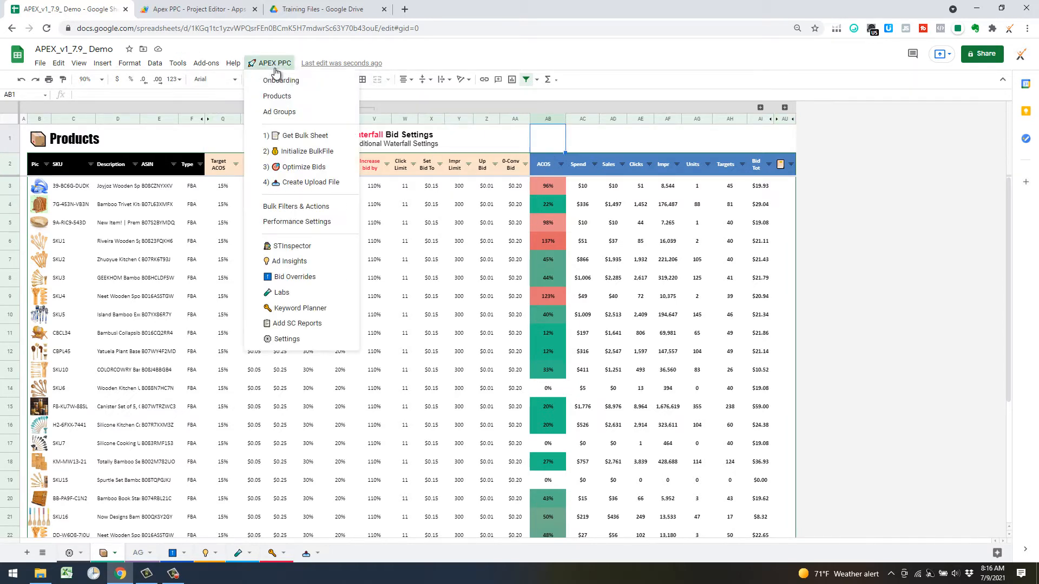
click(301, 136)
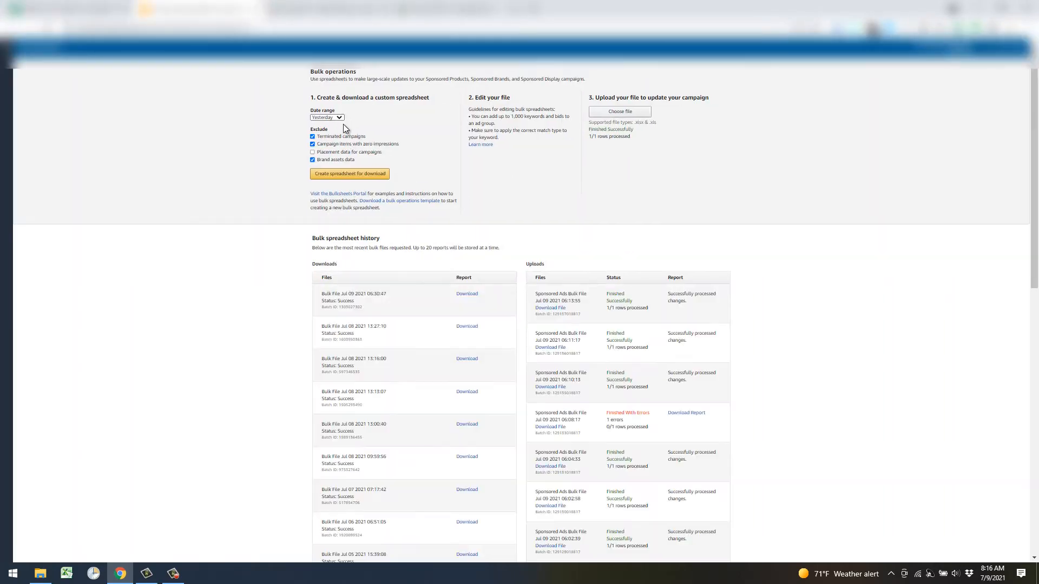
Step: Set the bulk spreadsheet's date range to 30 days and stop excluding campaign items with zero impressions
click(339, 119)
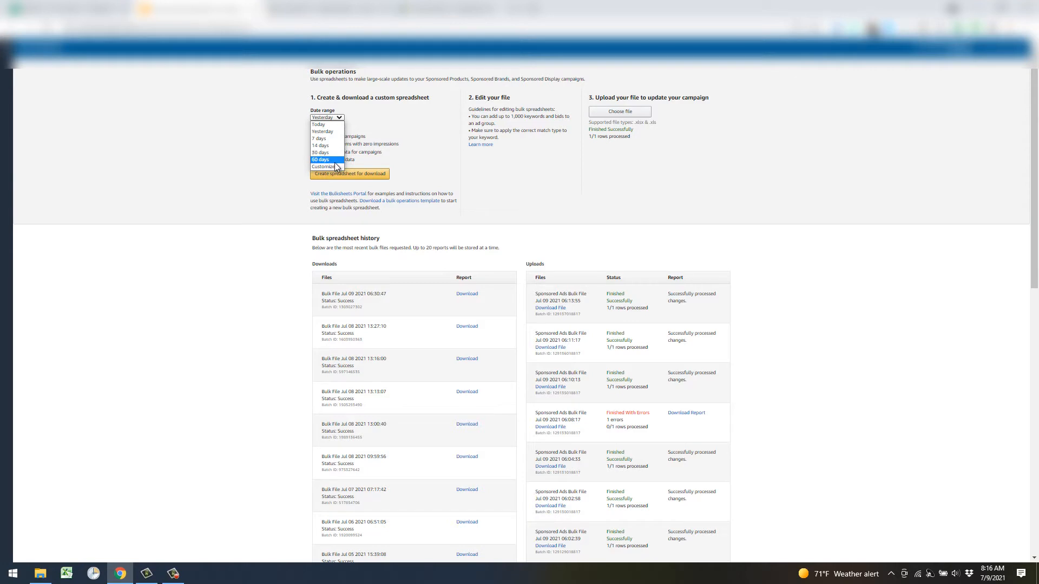
click(321, 154)
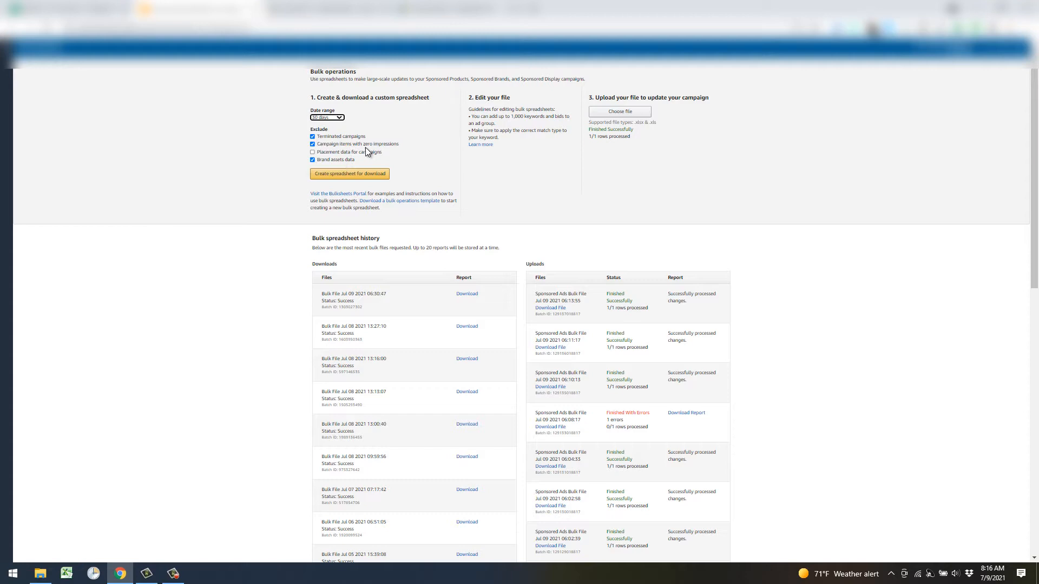
click(313, 152)
Step: Switch the bulk spreadsheet's date range to Customize and look at the start date calendar
click(339, 118)
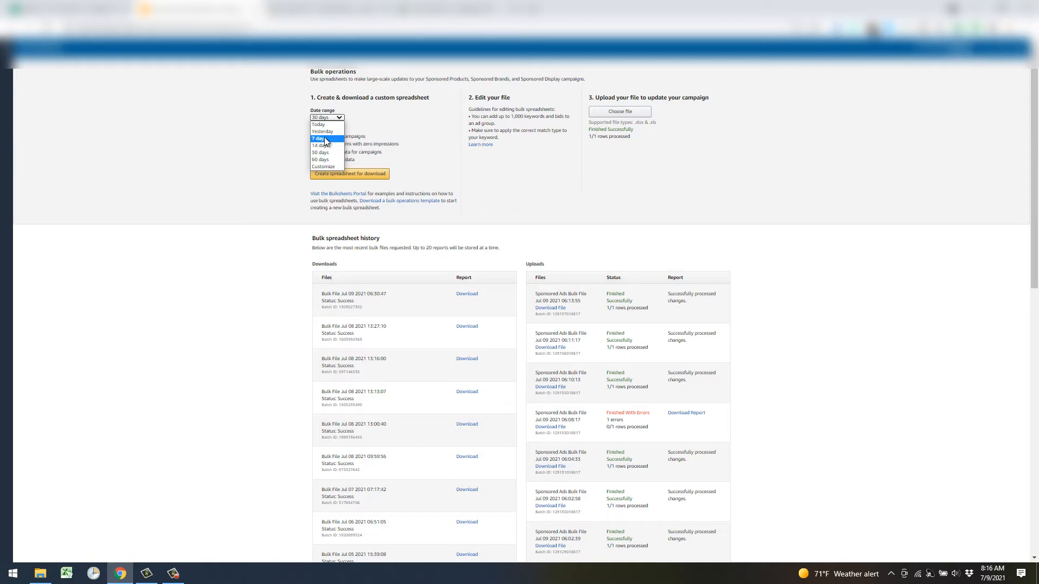
click(323, 166)
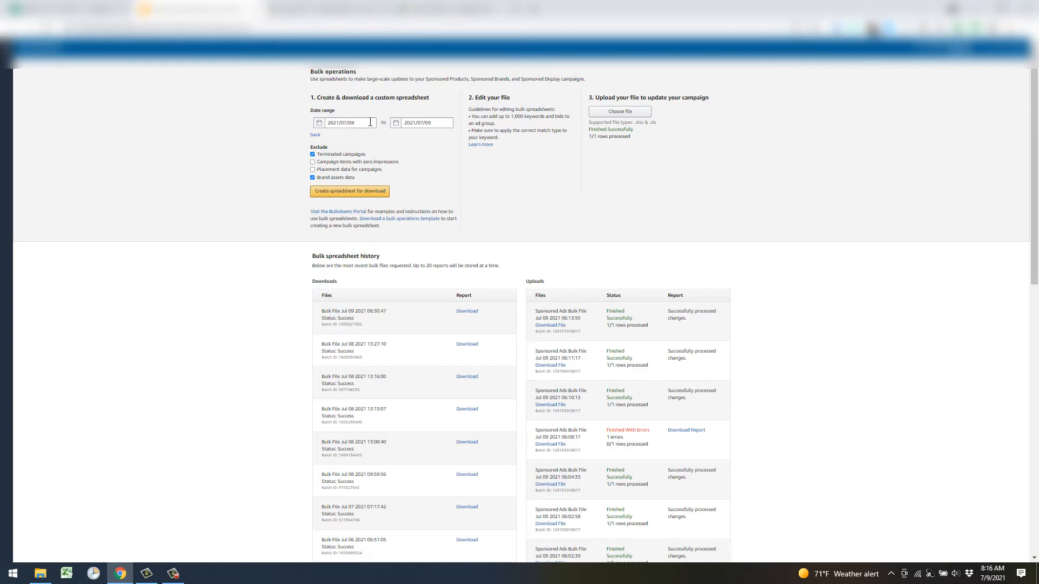
click(371, 122)
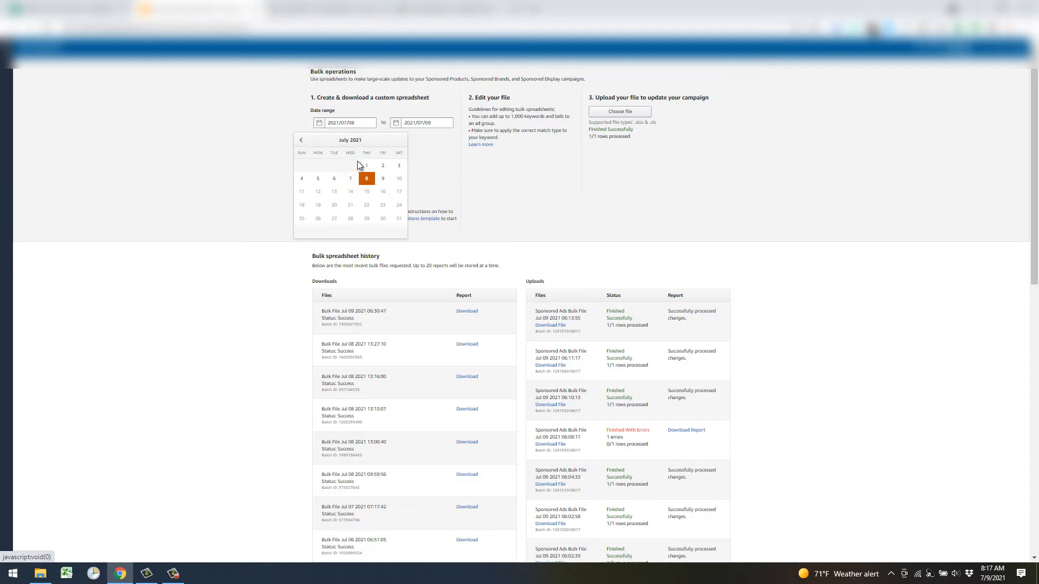
click(225, 153)
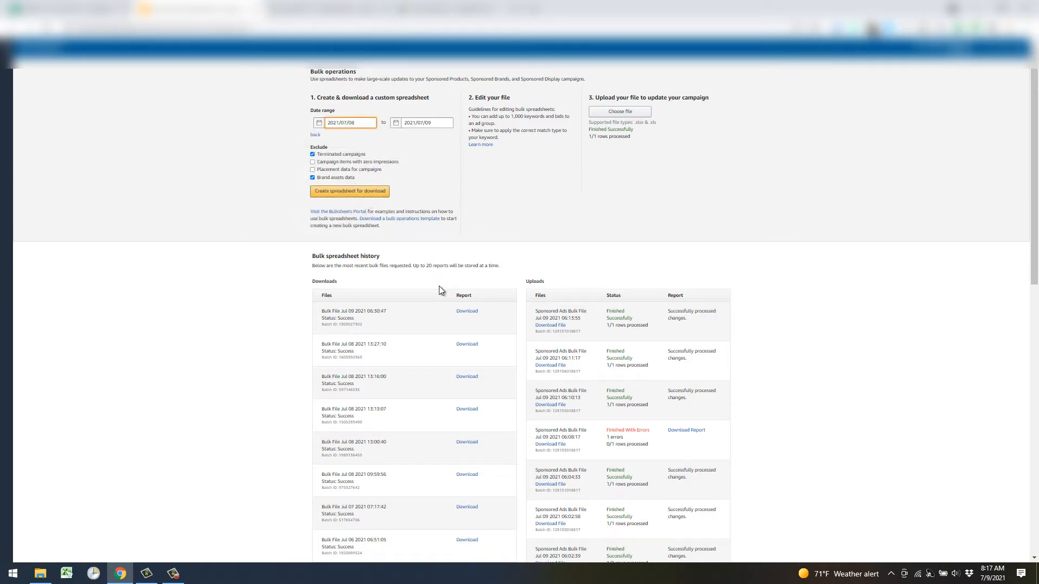
Step: Switch back to the APEX spreadsheet, dismiss the loading message and open the bulk file sheet
click(73, 9)
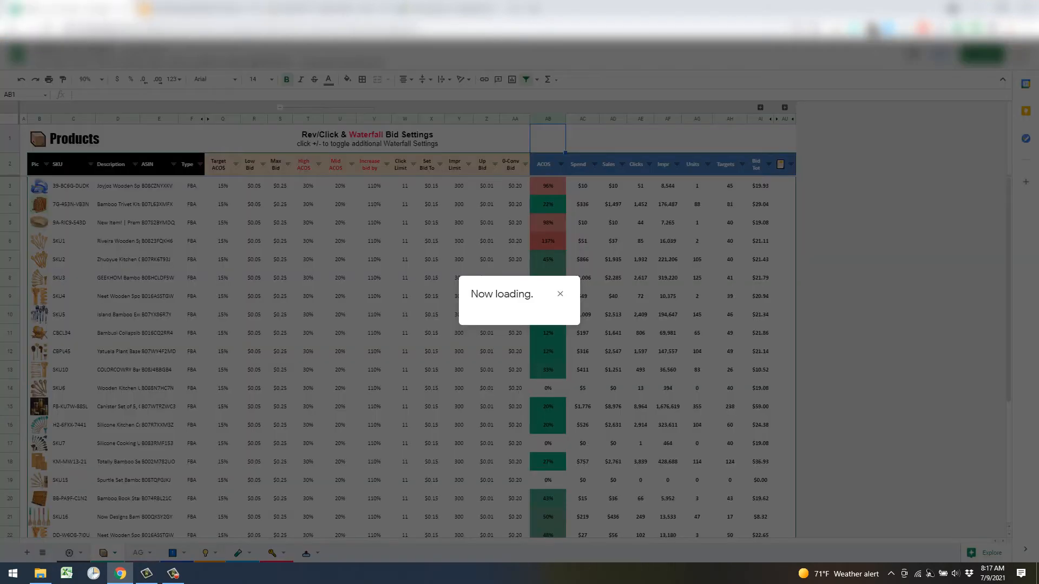
click(560, 294)
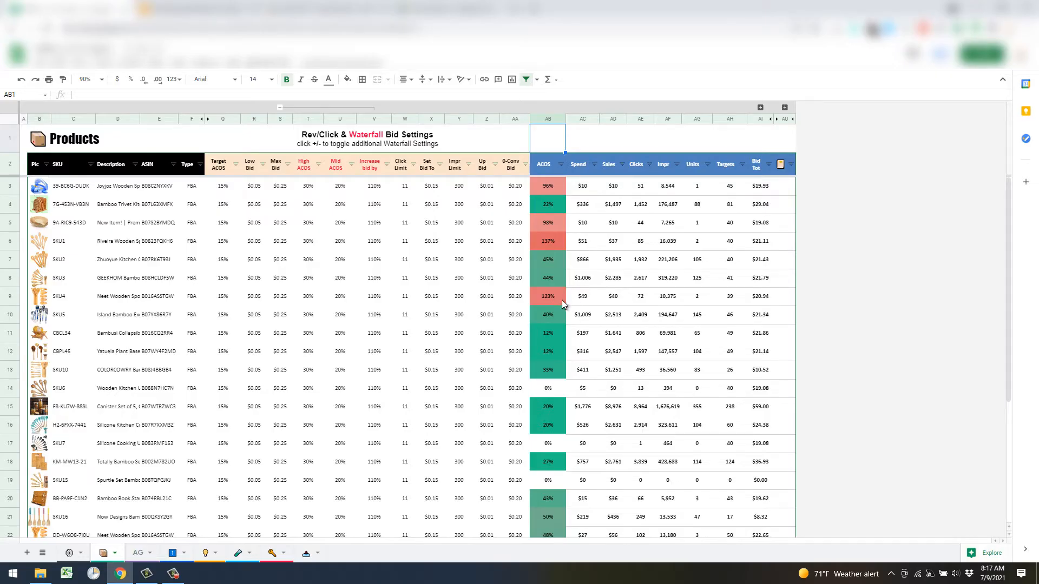
click(306, 554)
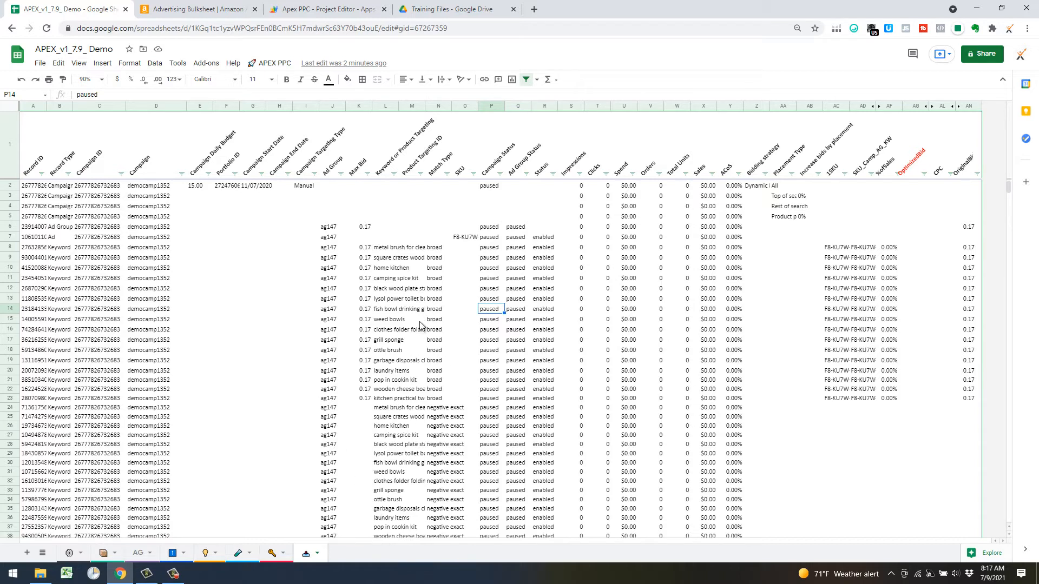
click(318, 554)
click(443, 381)
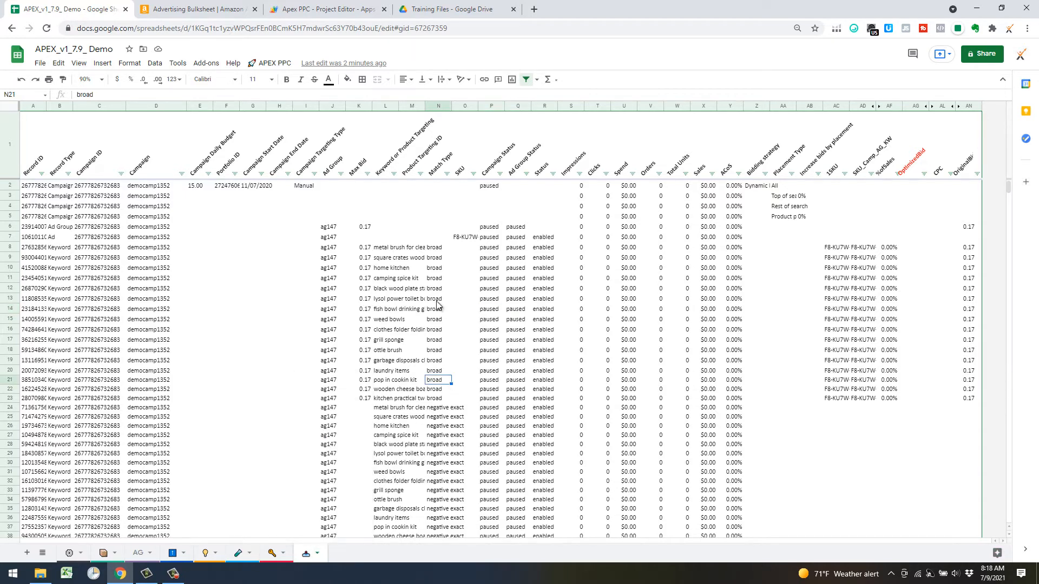
Step: Browse the Training Files folder on My Drive in the Import file dialog, closing it without importing a file
click(267, 64)
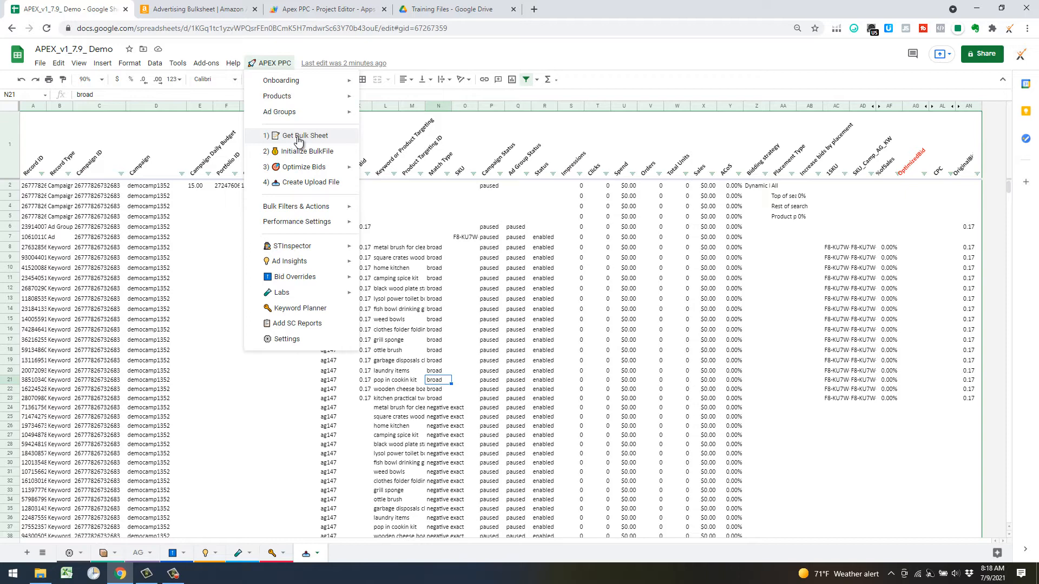
click(40, 62)
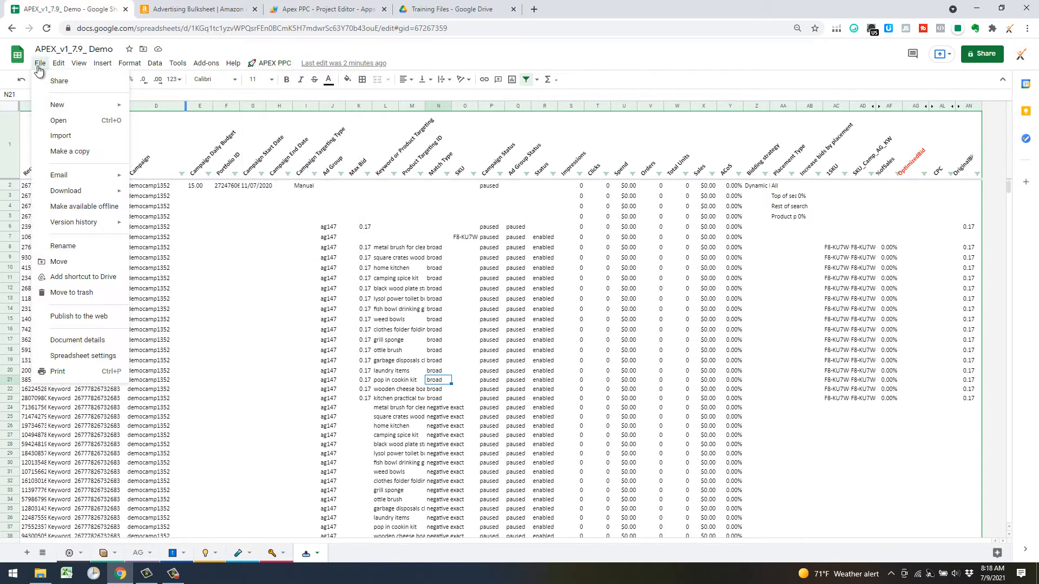
click(65, 101)
click(40, 63)
click(50, 128)
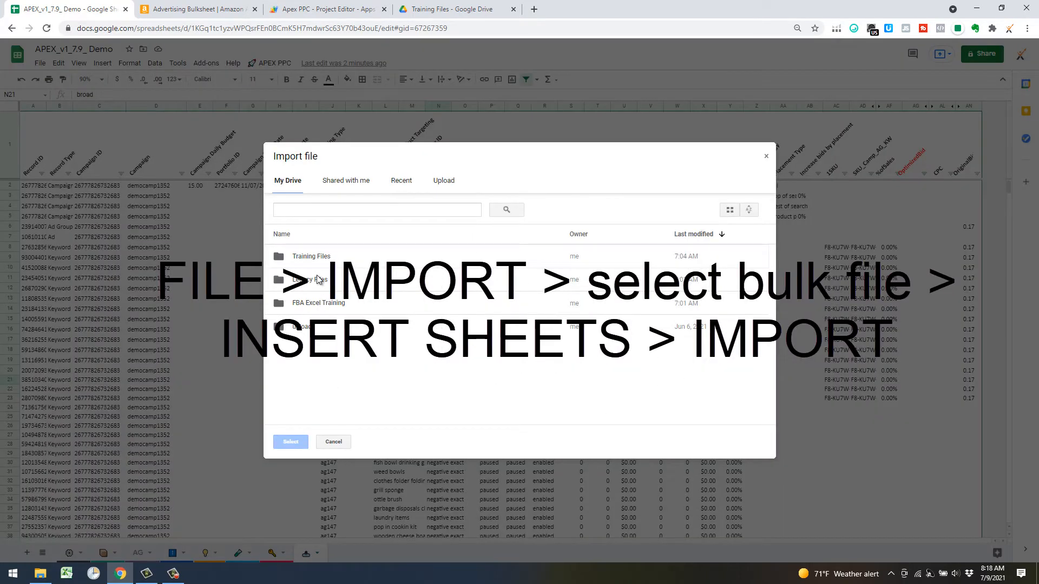
double_click(315, 259)
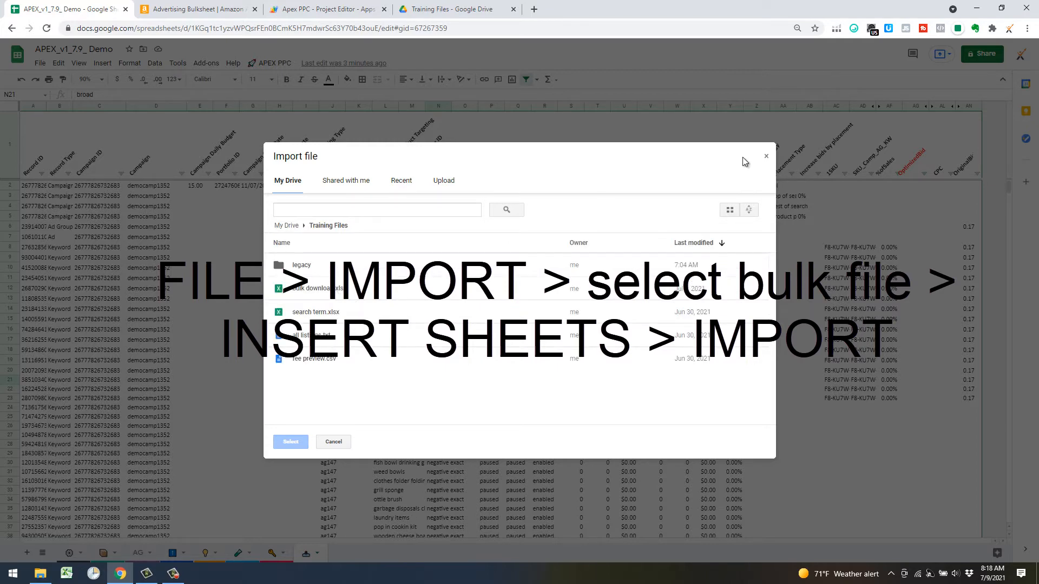
click(767, 156)
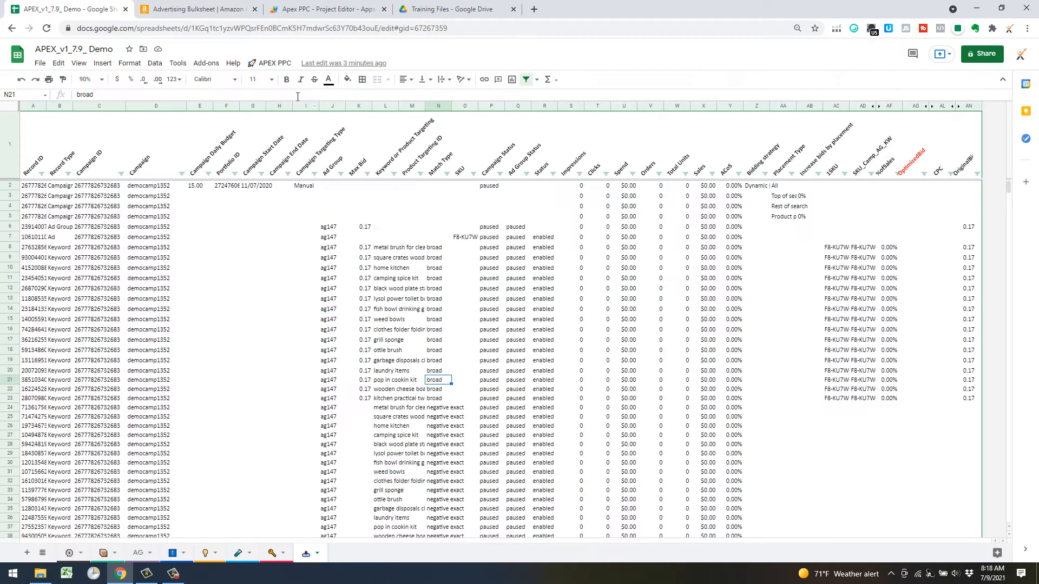
click(271, 62)
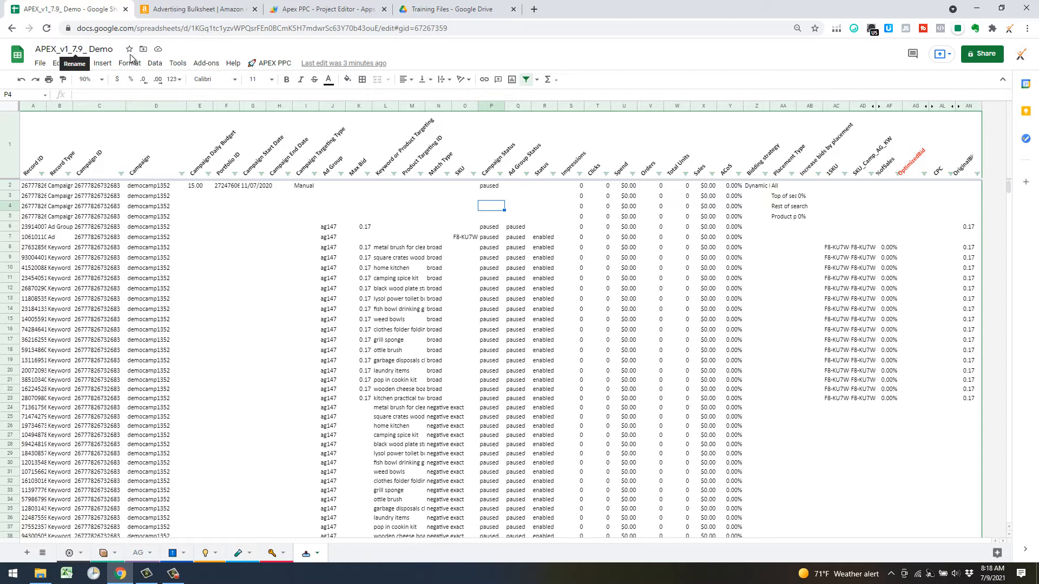
click(40, 63)
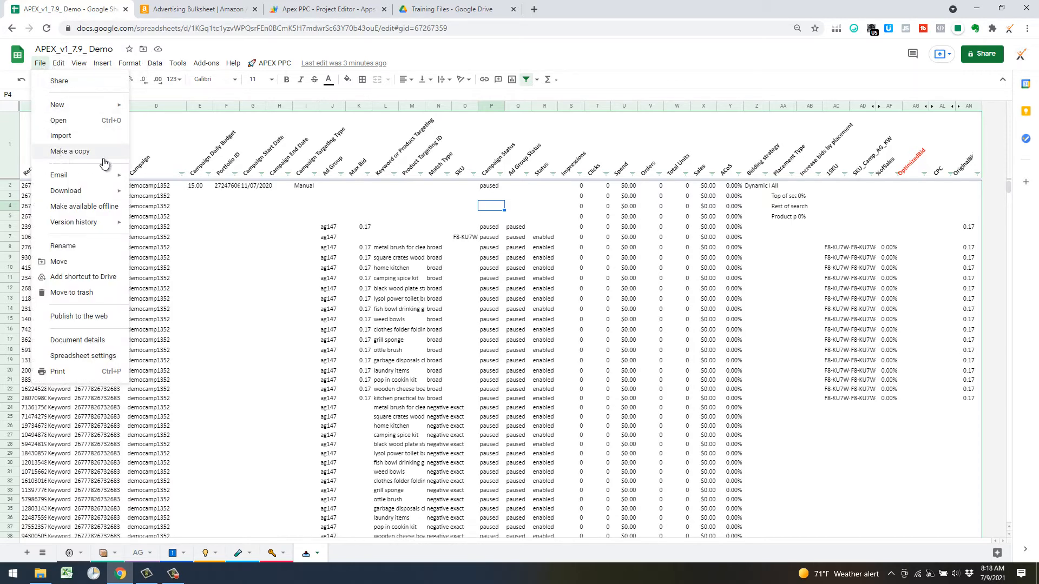
mouse_move(103, 63)
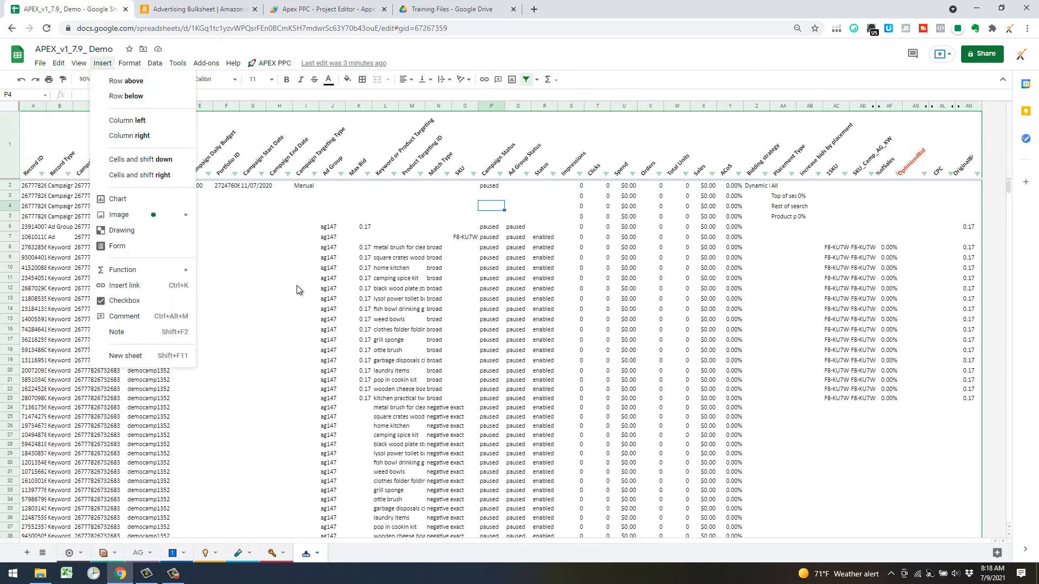
click(297, 290)
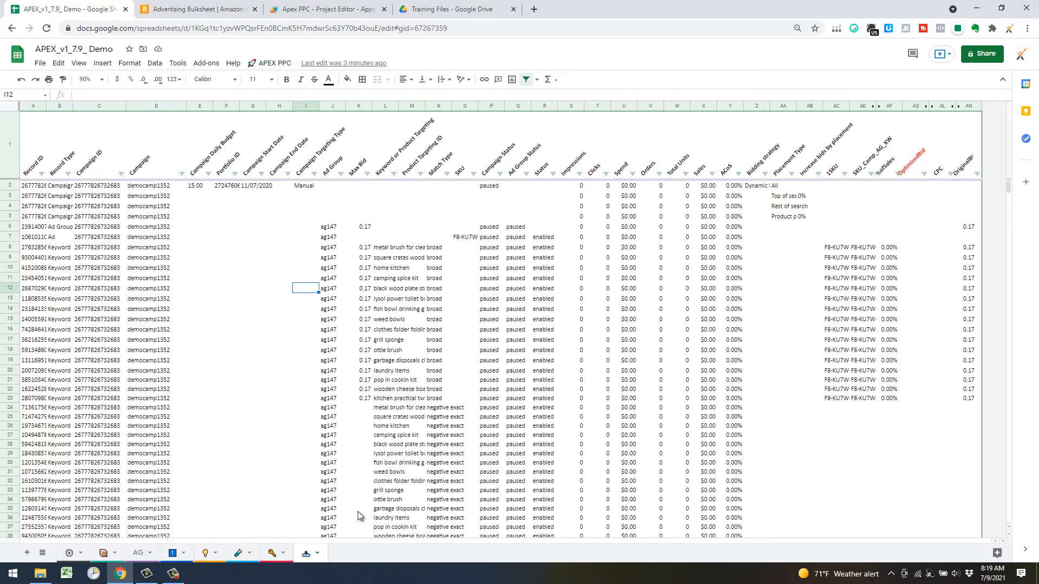
click(318, 555)
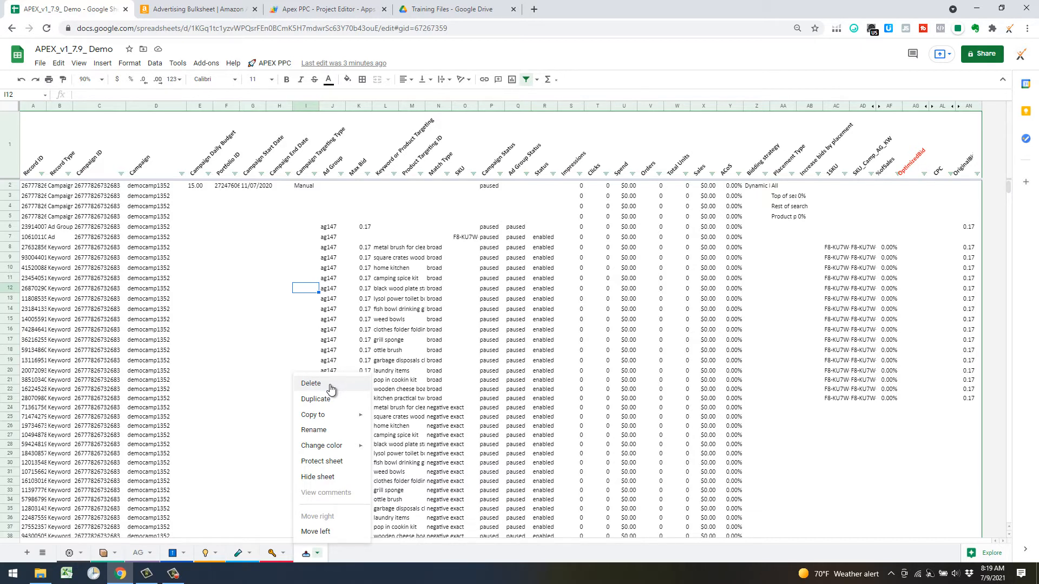
click(408, 332)
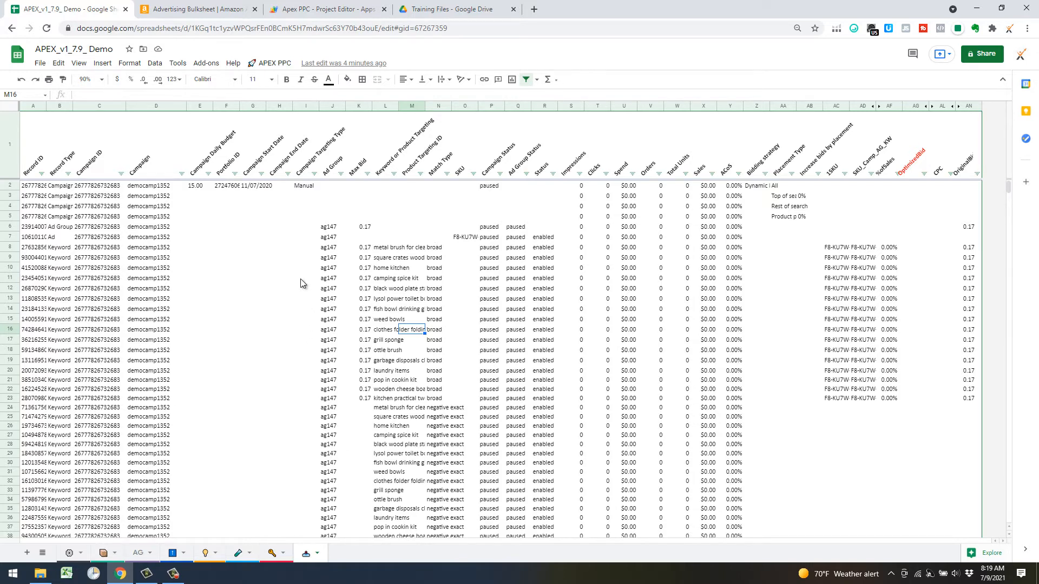
click(271, 63)
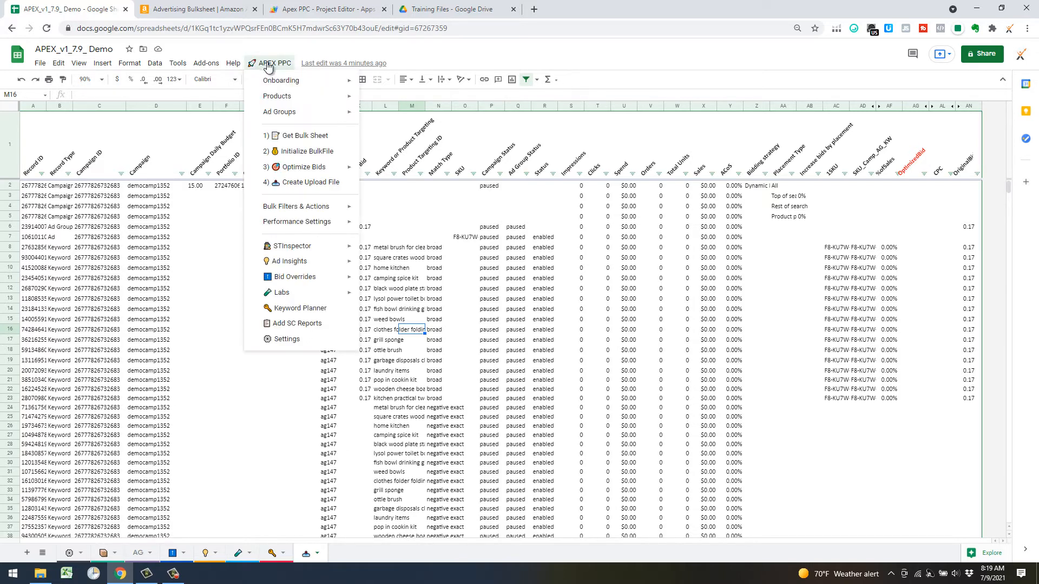
mouse_move(338, 82)
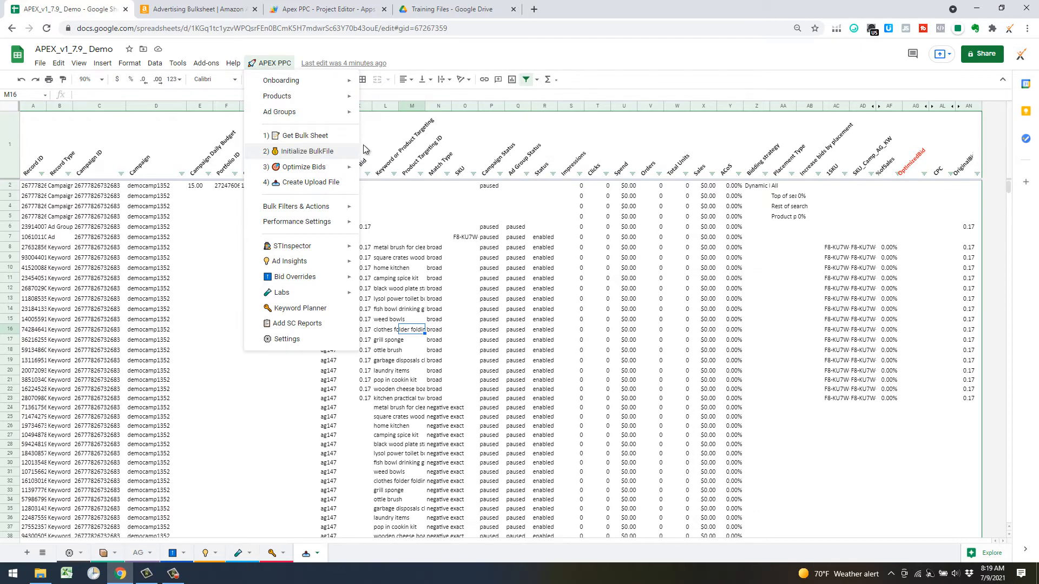
mouse_move(306, 172)
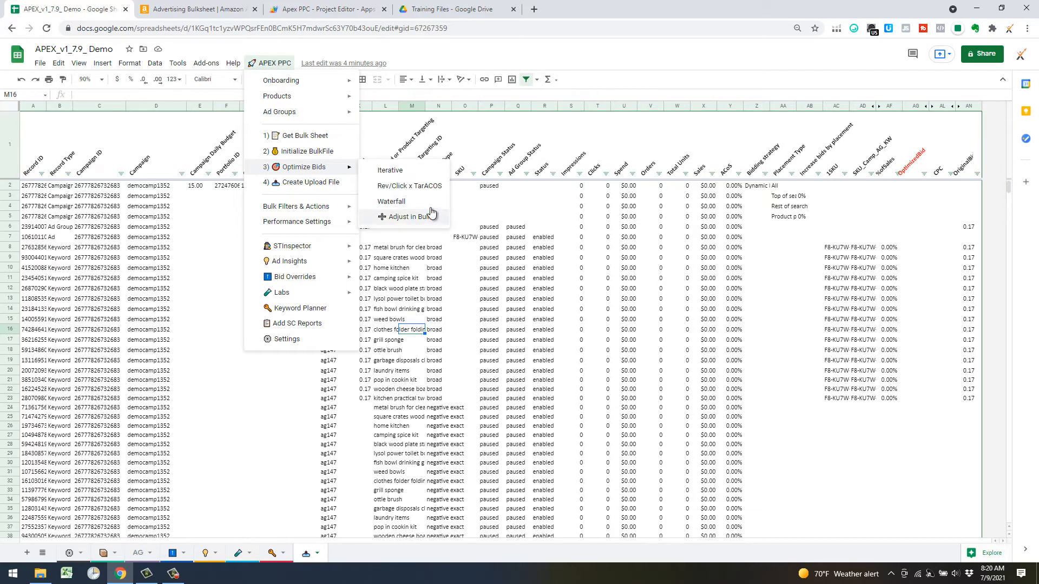
click(414, 205)
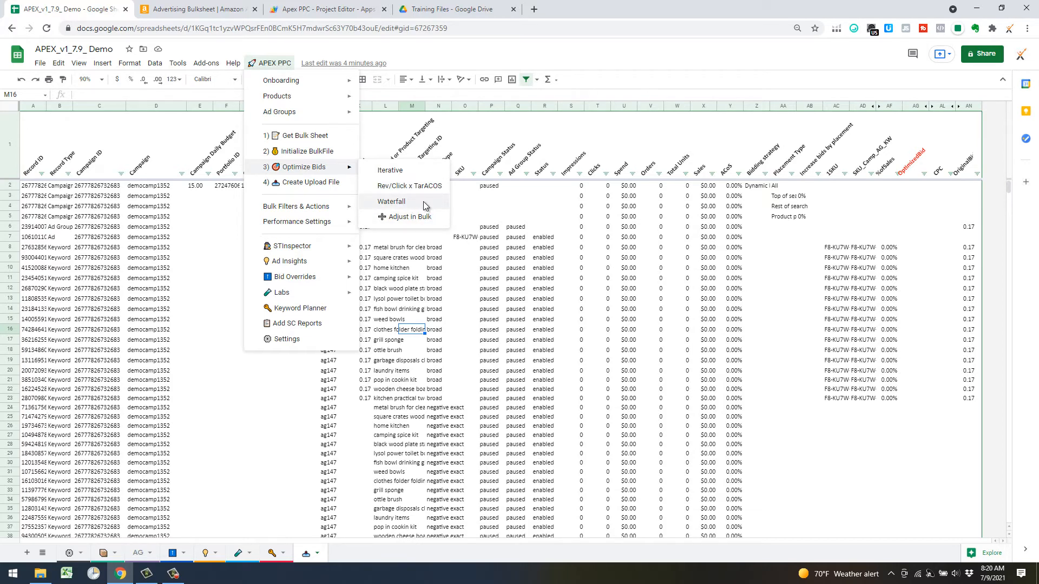
Step: Review the bid settings on the Products sheet and the Bid Automations on the Settings sheet, and return to the bulk file sheet
click(105, 555)
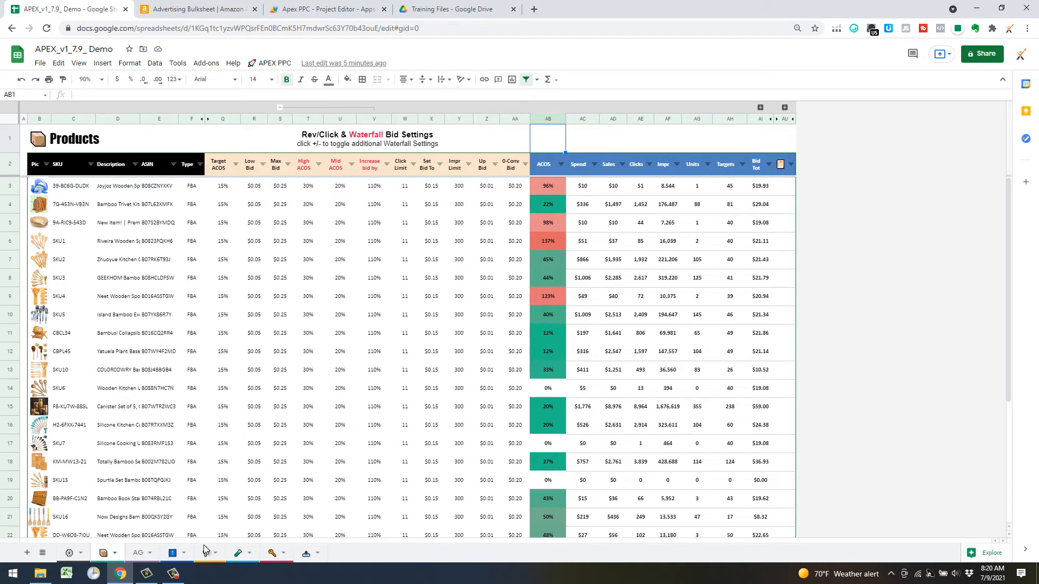
click(75, 554)
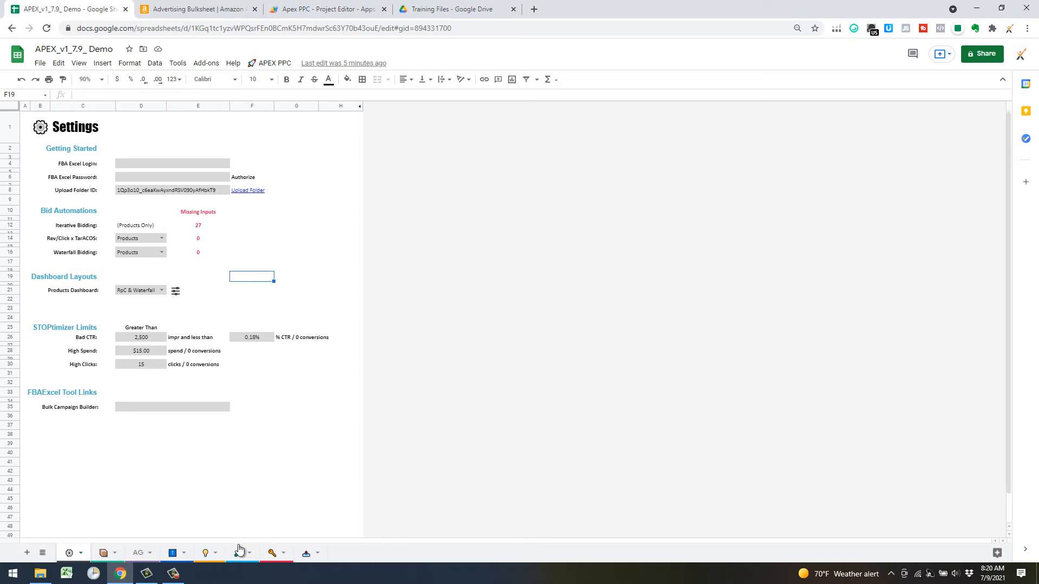
click(299, 548)
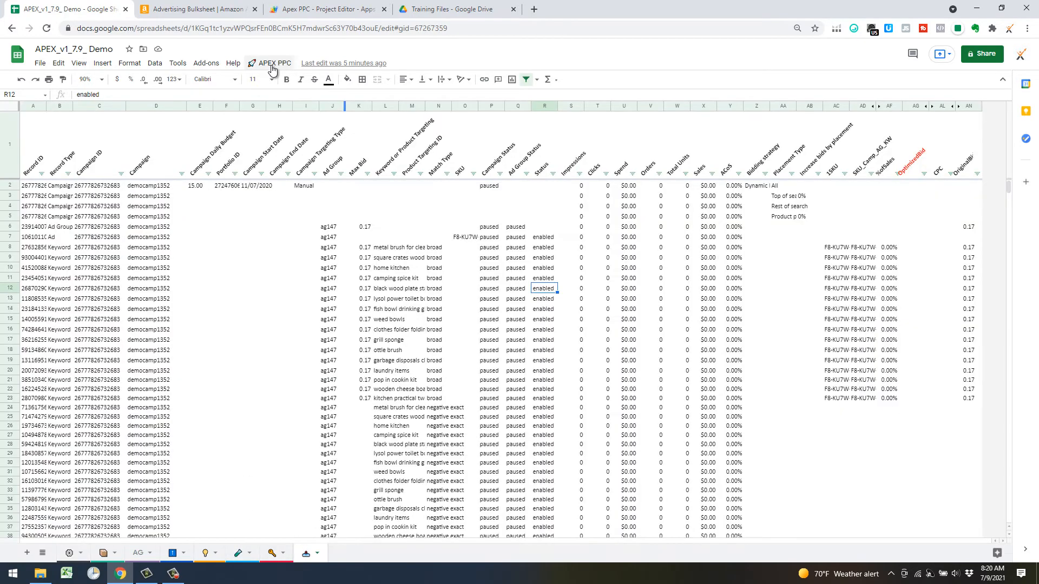
Step: Optimize the bulk file's bids with the Waterfall method, confirming the update and dismissing the completion message
click(271, 63)
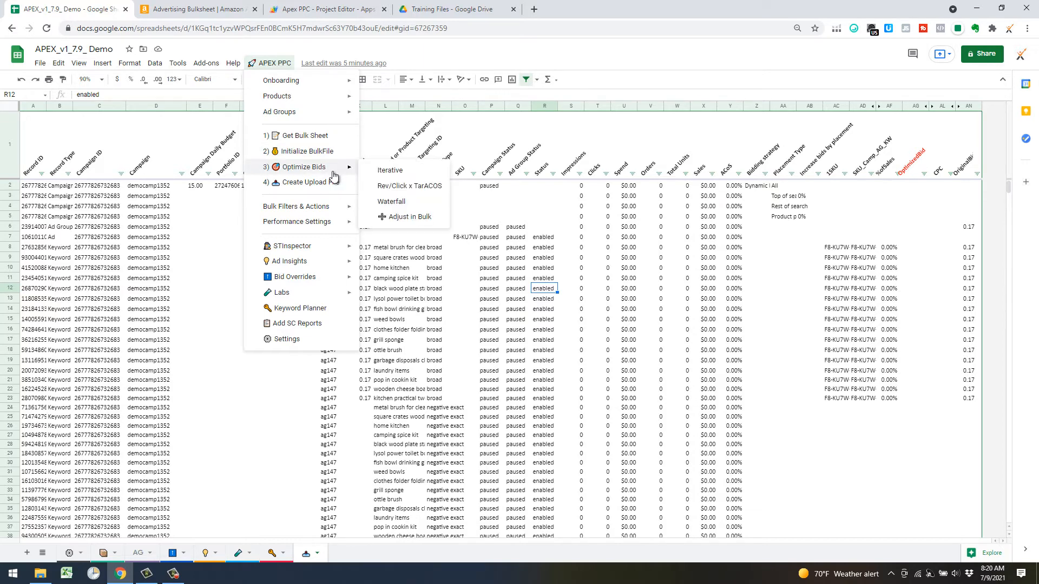
click(392, 202)
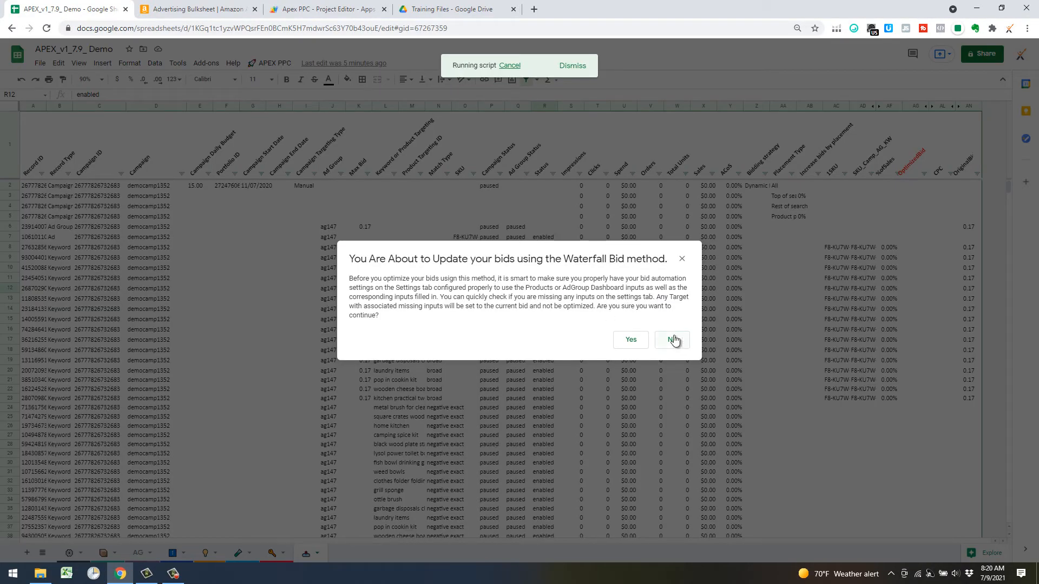
click(632, 344)
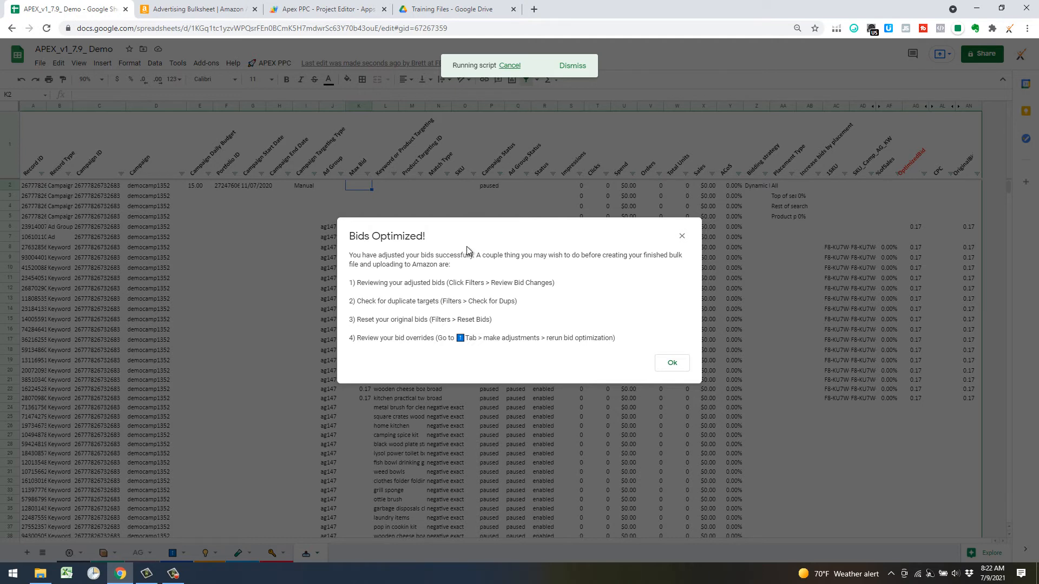
click(672, 365)
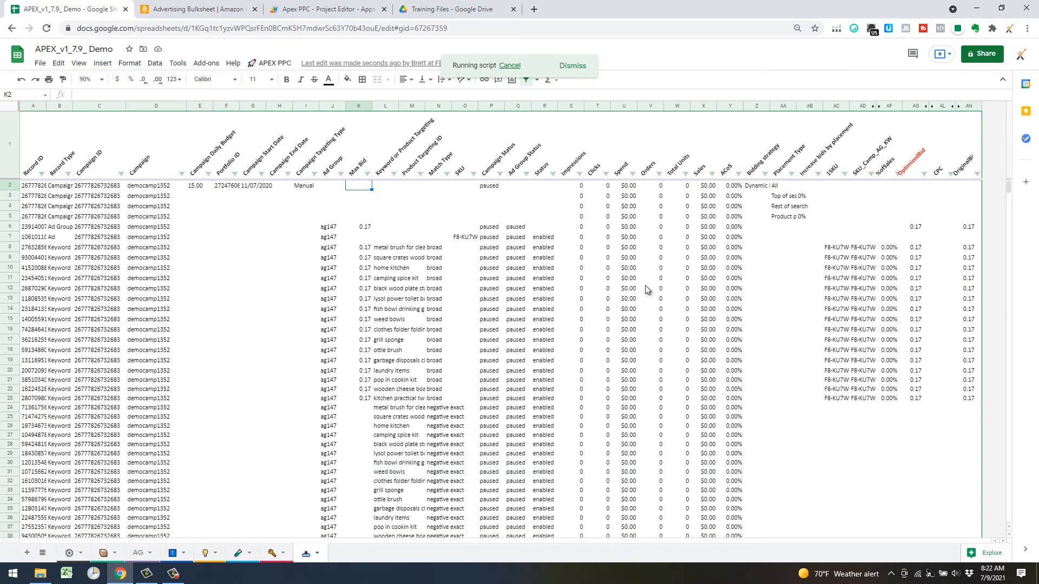
click(450, 307)
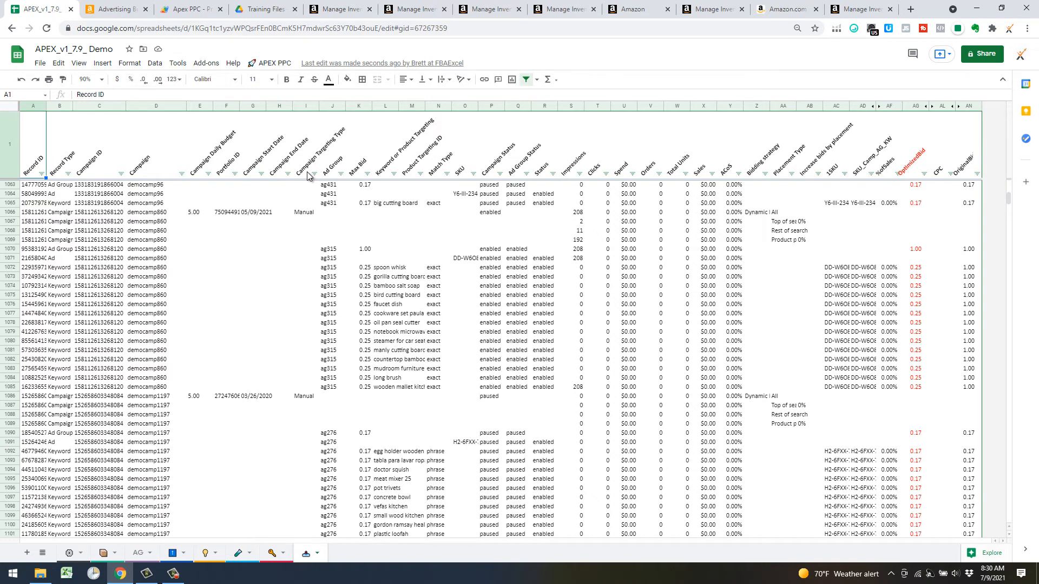
Step: Filter the bulk file with Review Bid Changes and examine the OptimizedBid and CPC values in row 82
click(271, 64)
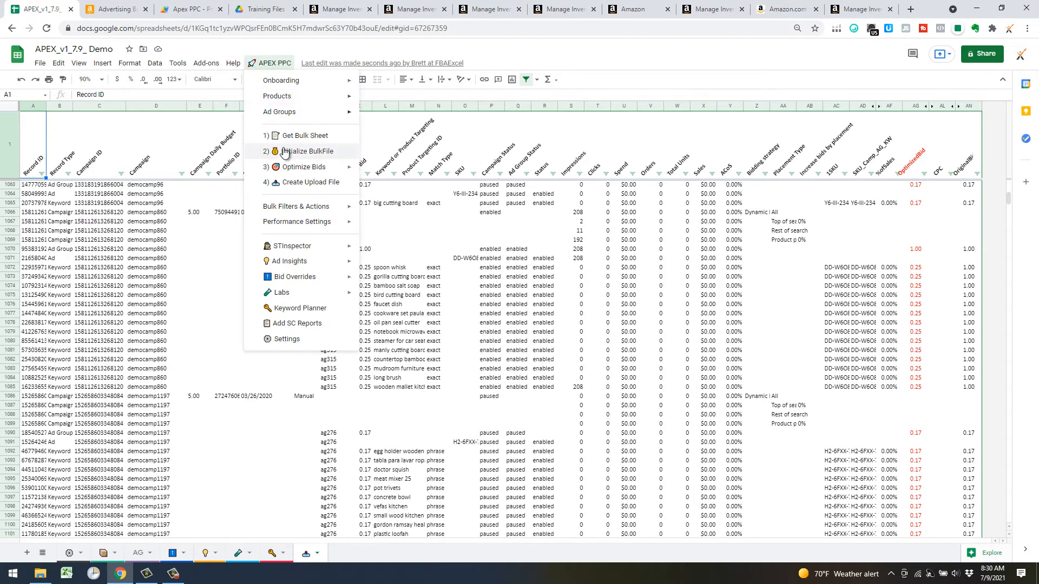
mouse_move(348, 208)
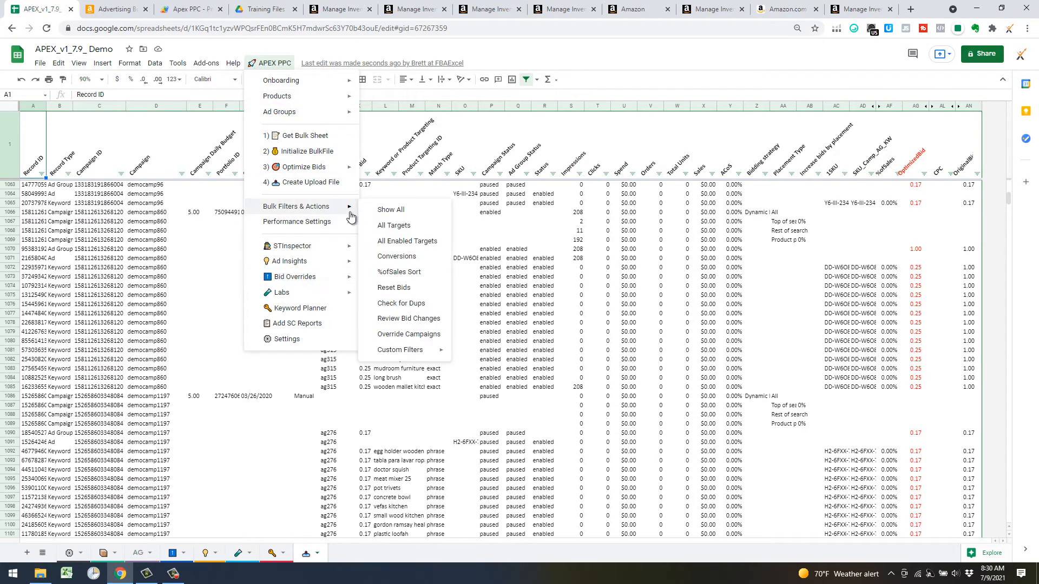
click(407, 323)
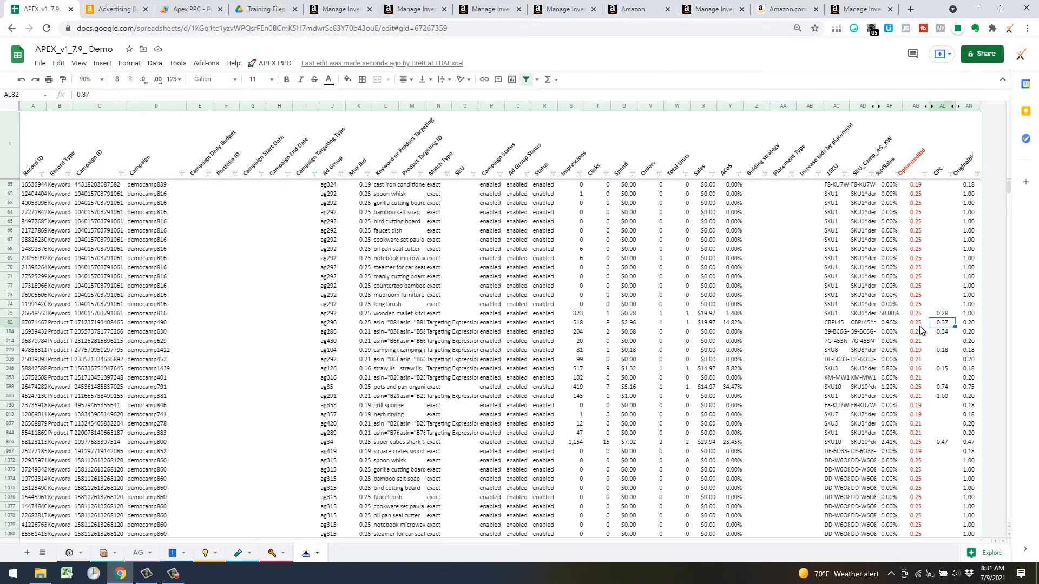
click(920, 328)
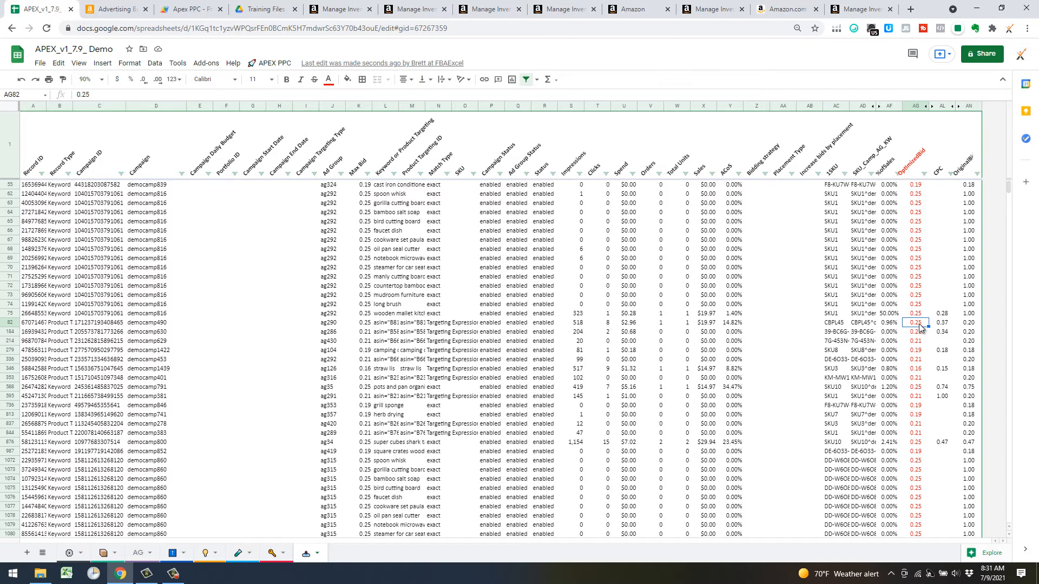
Step: Review the Max Bid column on the Products sheet and the empty override table on the Bid Overrides sheet
click(104, 557)
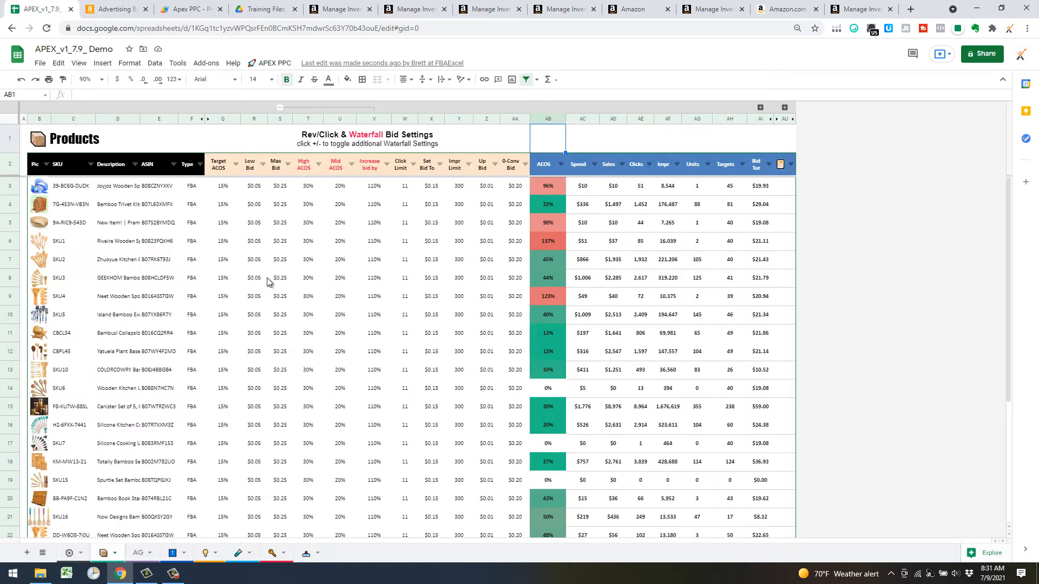
click(280, 118)
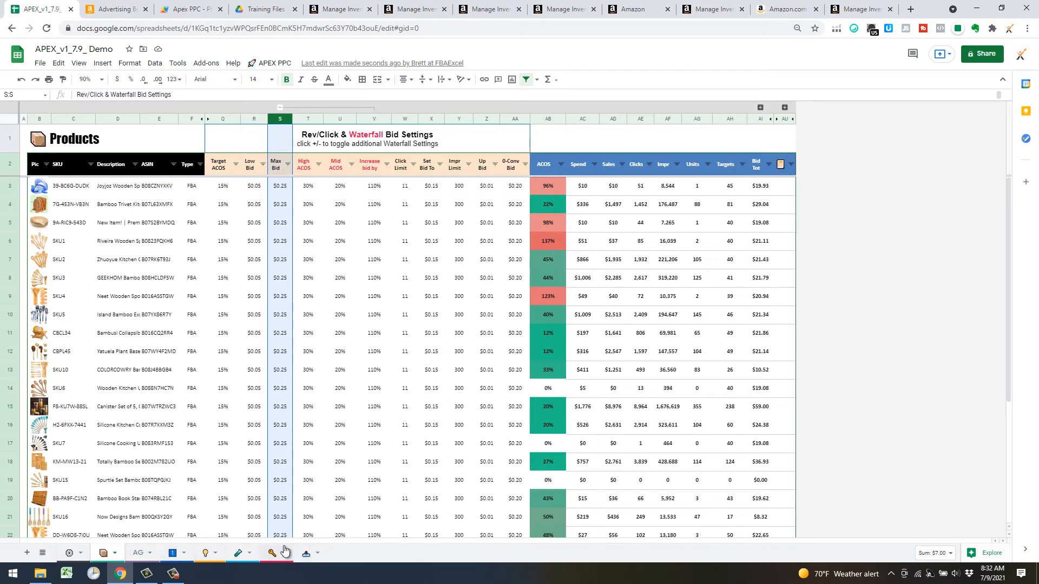
click(173, 552)
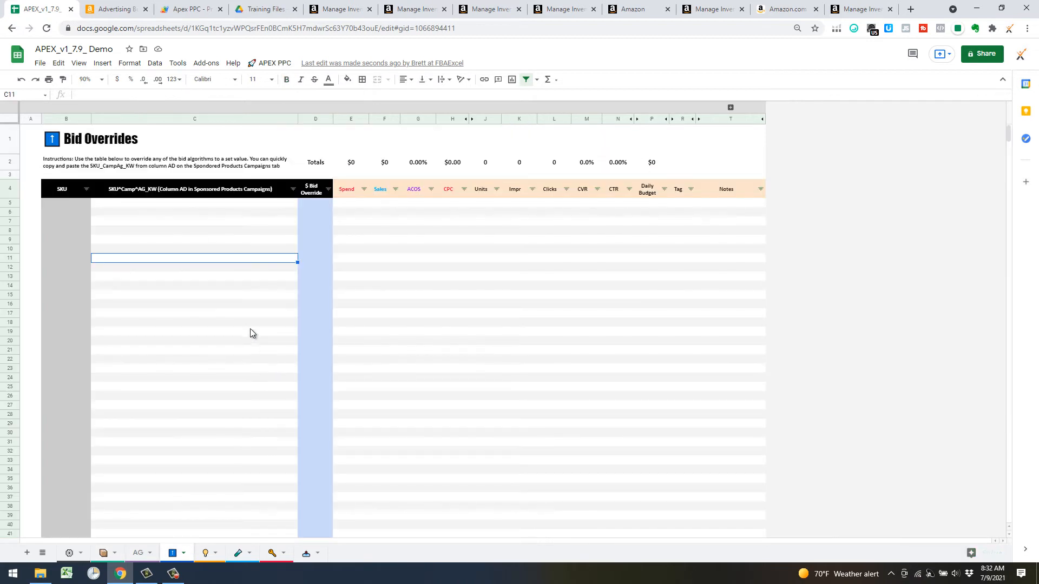
click(178, 230)
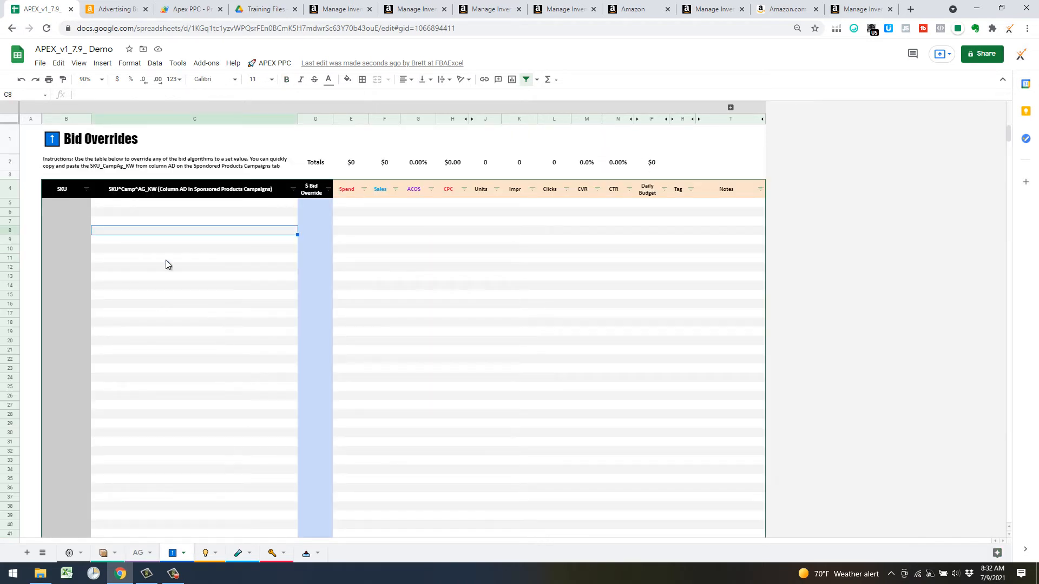
Step: Return to the bulk file sheet and look through the filtered bid changes in the OptimizedBid, CPC and original bid columns
click(307, 553)
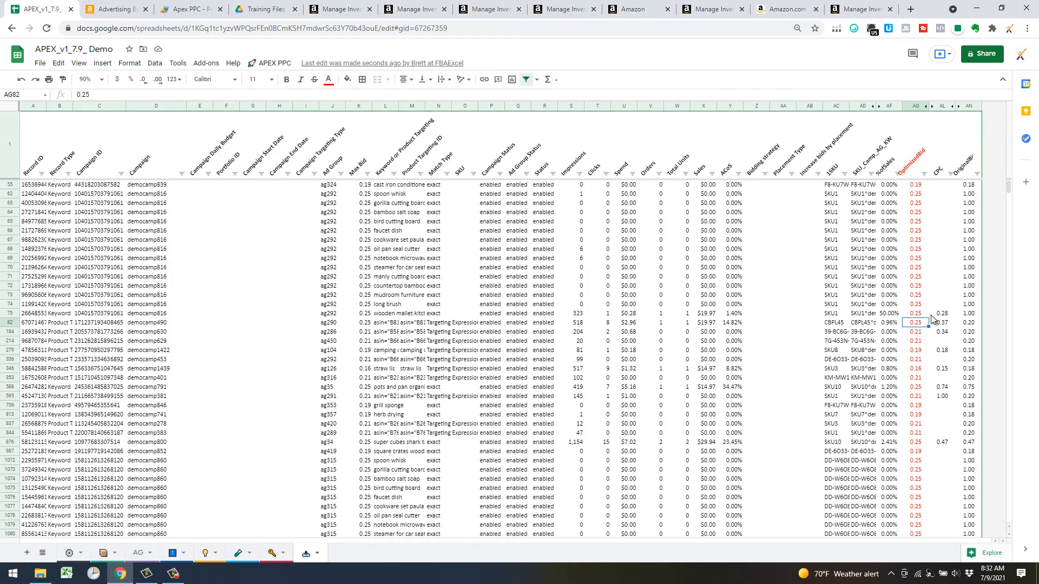
scroll(936, 334, down, 3)
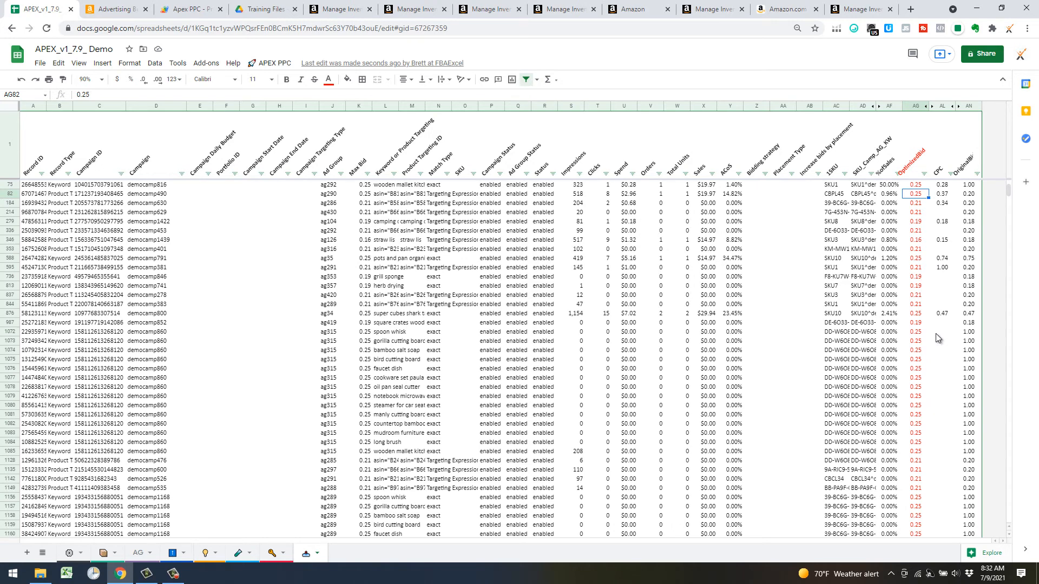
scroll(927, 338, down, 2)
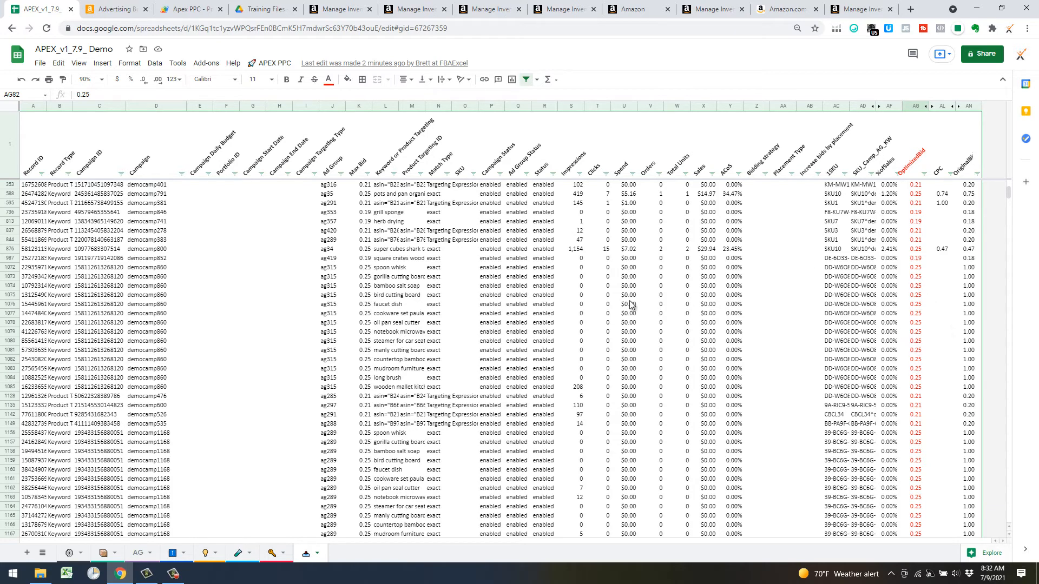
scroll(629, 308, up, 3)
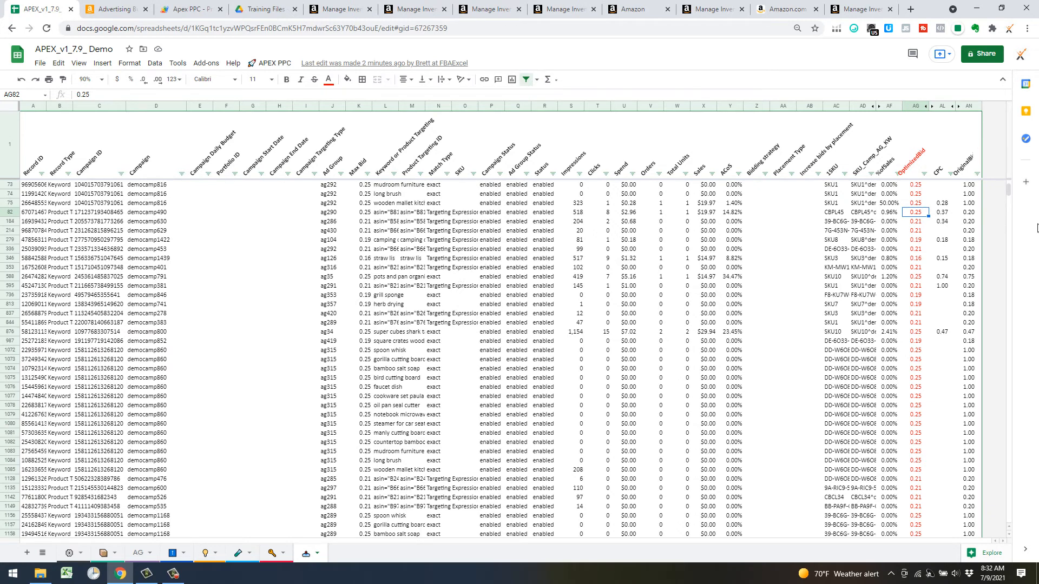
Step: Open the Adjust in Bulk tool for the bulk file's bids
click(270, 63)
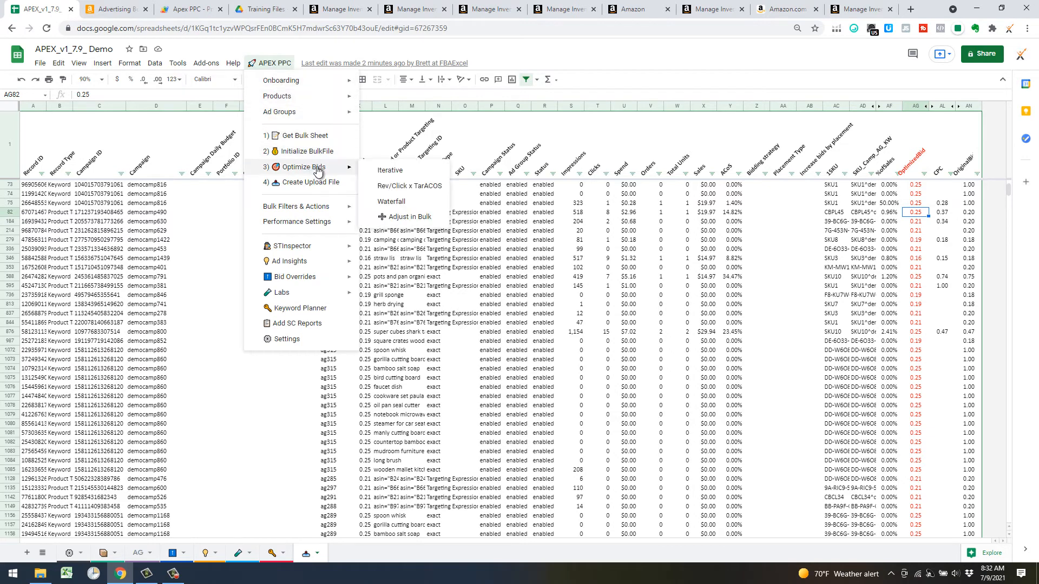
mouse_move(303, 167)
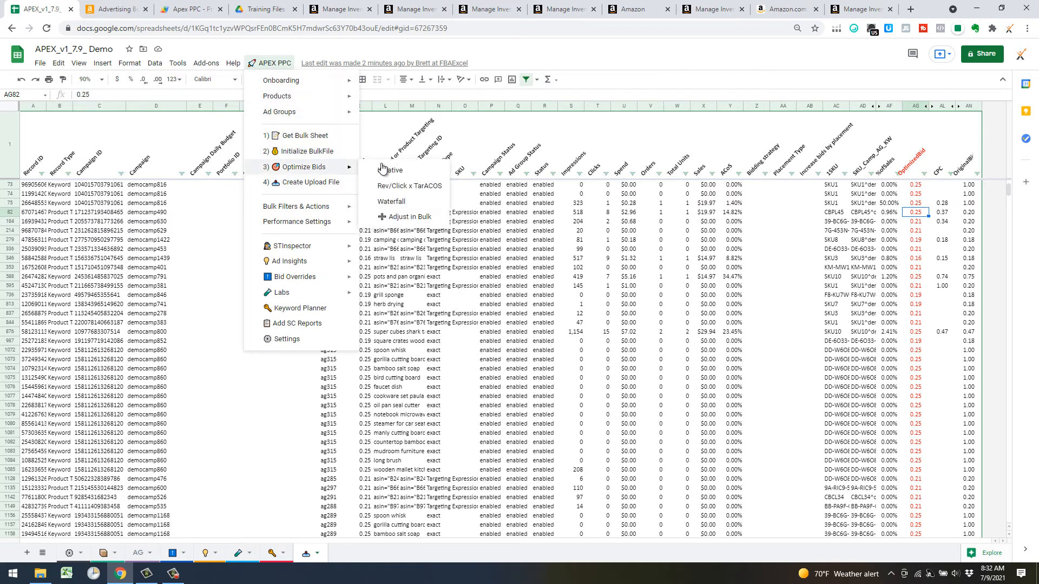
click(409, 219)
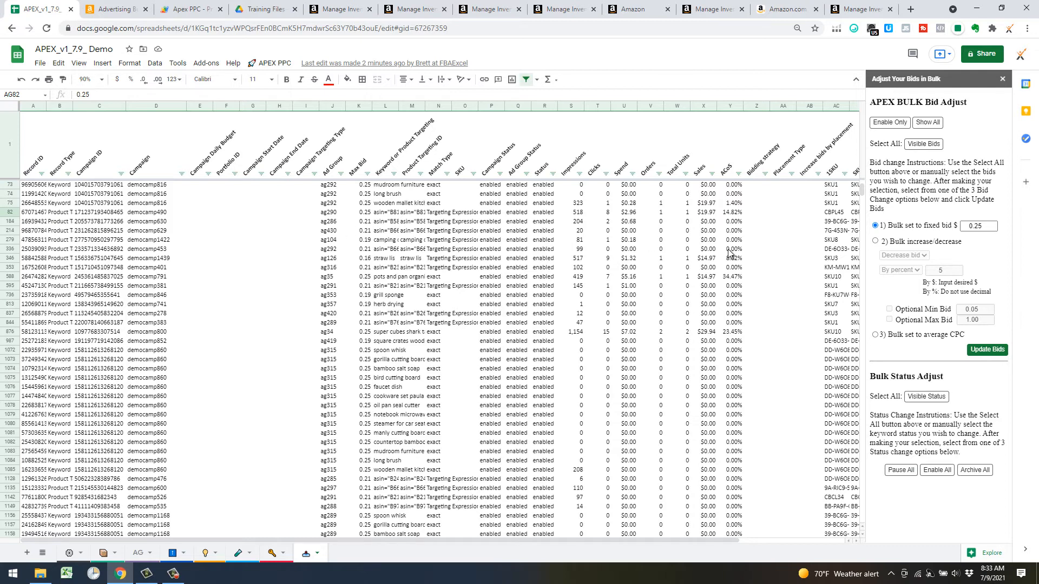
click(121, 175)
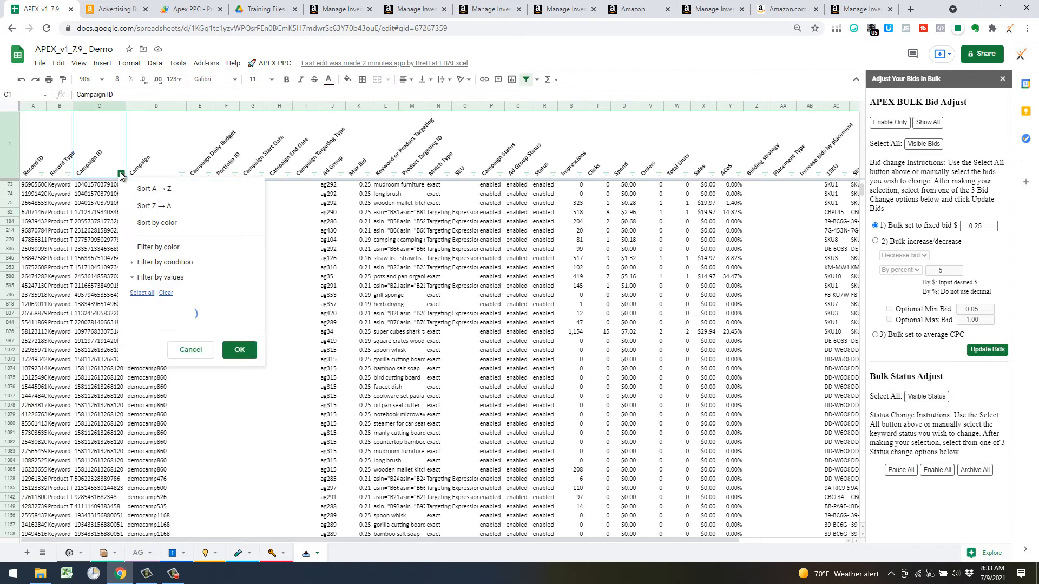
click(163, 166)
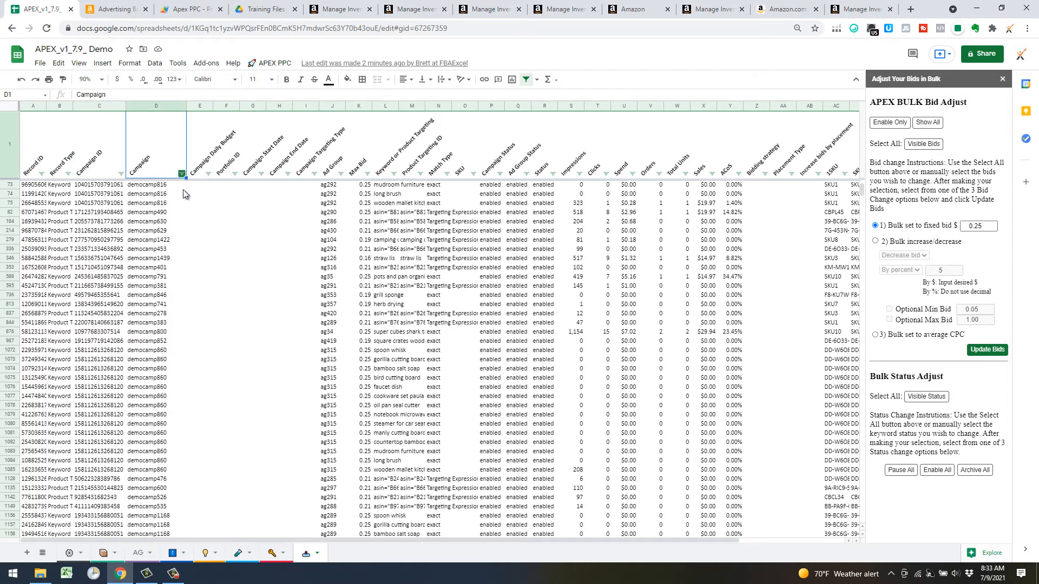
click(181, 174)
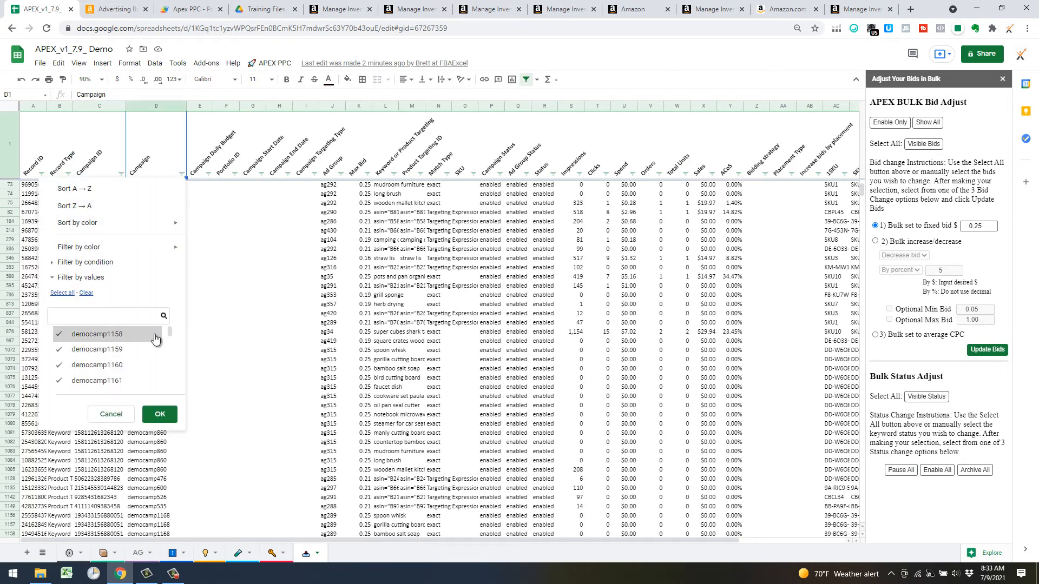
click(111, 414)
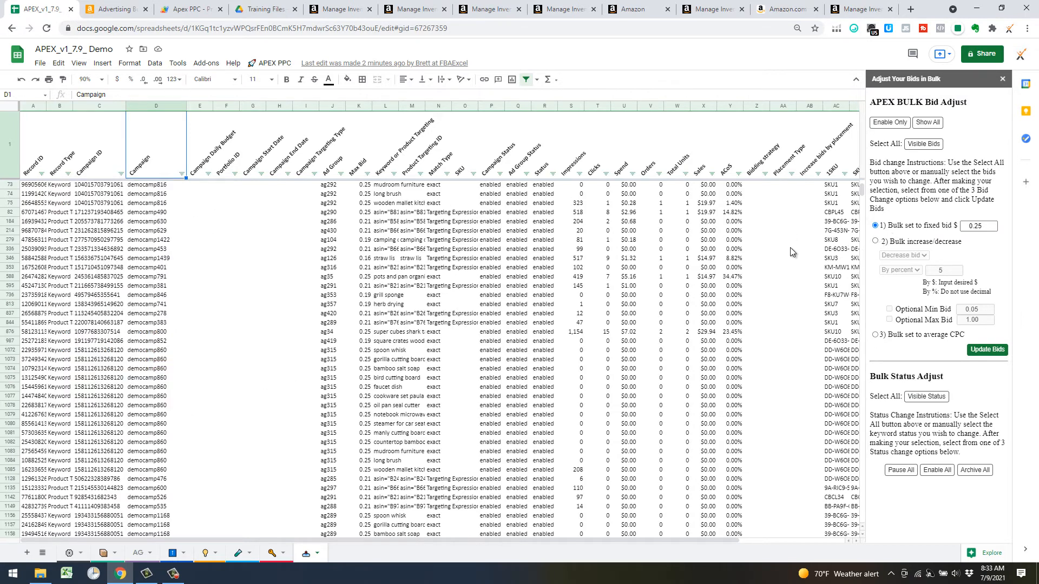
Step: Increase the visible Max Bid values in K73:K813 by 5 percent with the bulk bid adjustment and confirm the update
click(364, 186)
shift+click(371, 304)
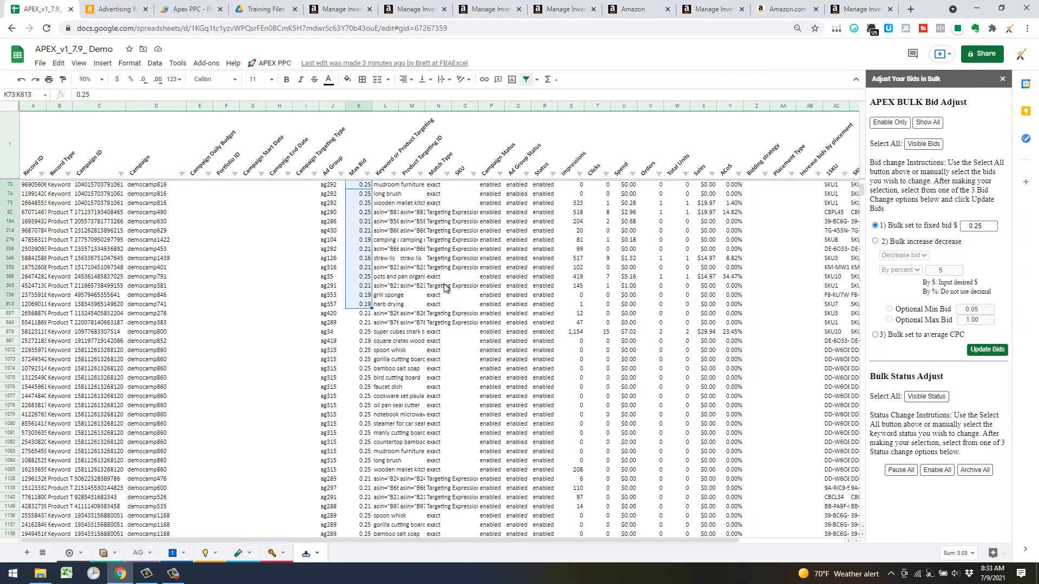
click(876, 242)
click(954, 271)
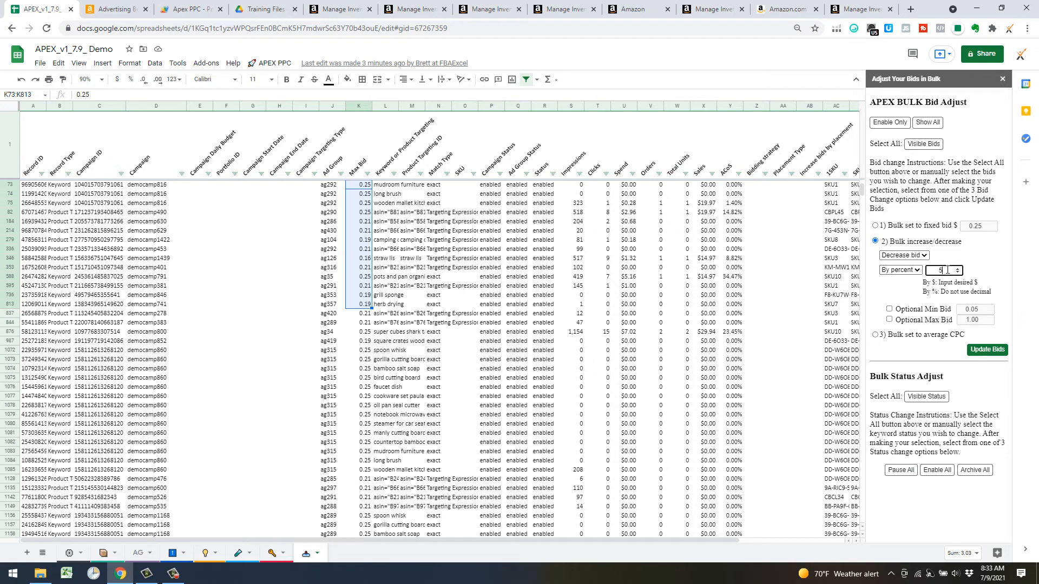
click(954, 282)
click(900, 270)
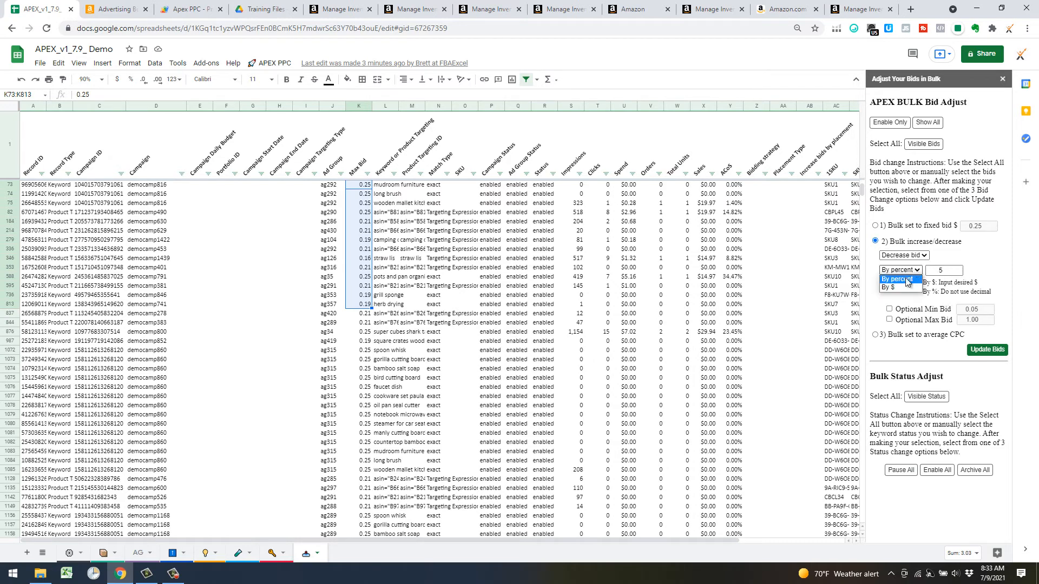
click(901, 287)
click(903, 256)
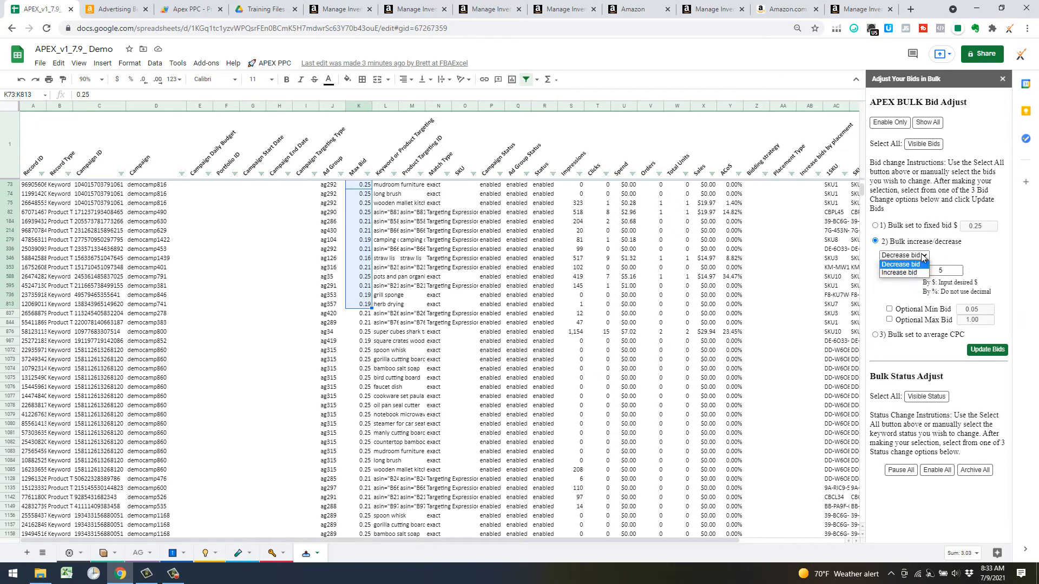
click(906, 274)
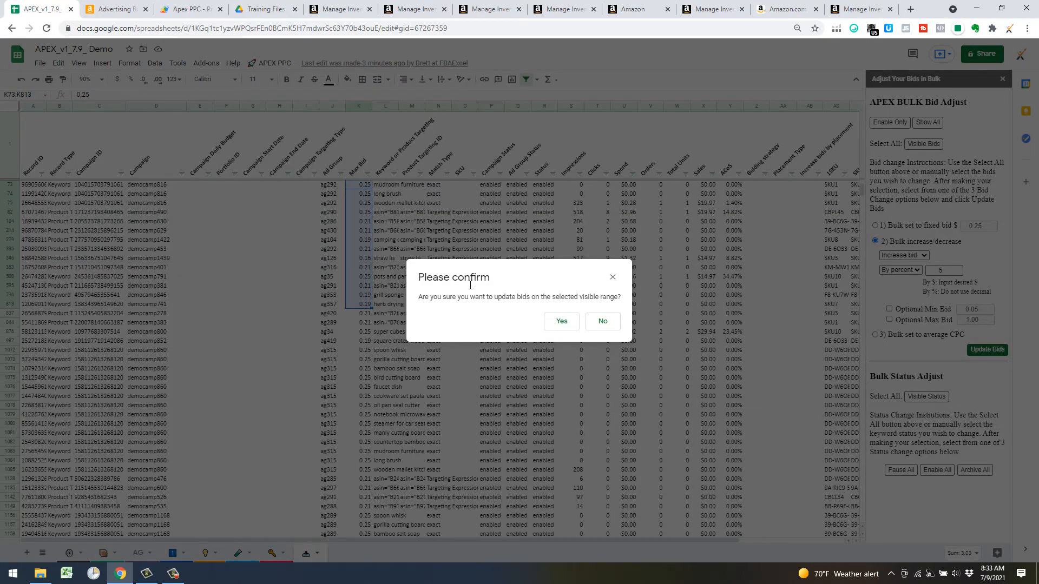
click(564, 323)
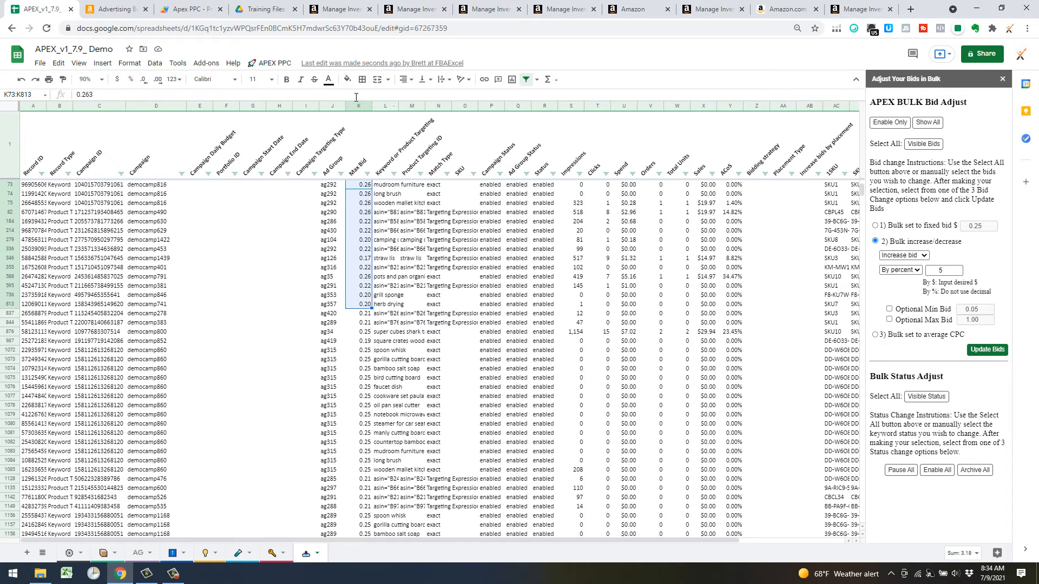
Step: Filter the bulk file for duplicate targets with the Check for Dups bulk action
click(268, 63)
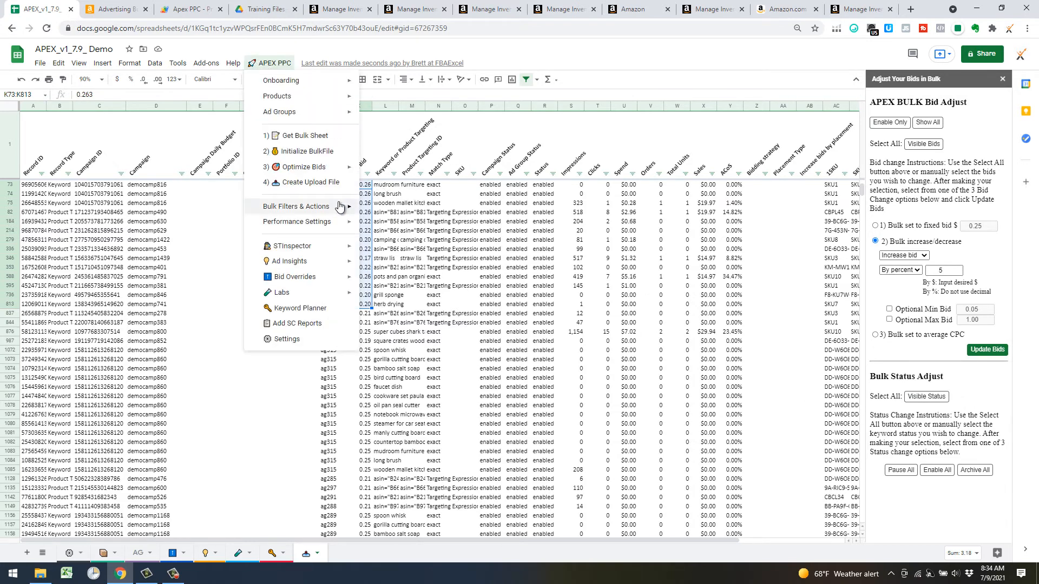
mouse_move(309, 212)
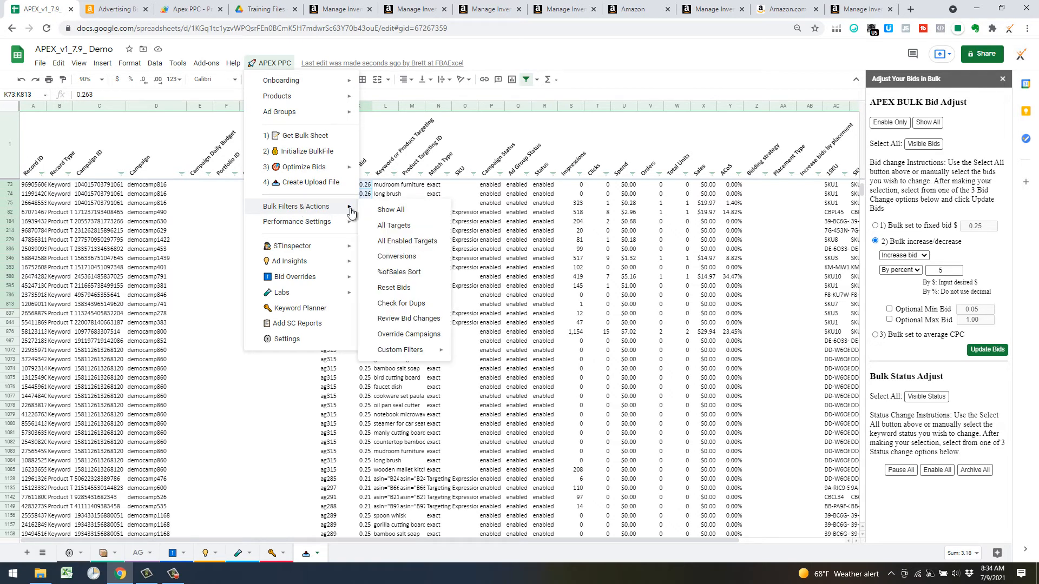
key(Return)
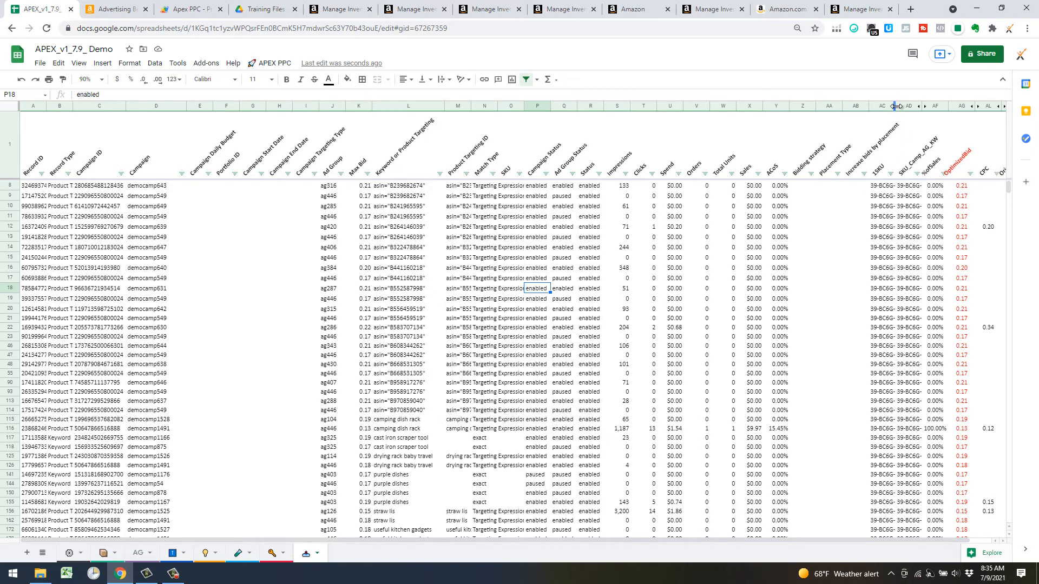
Step: Widen the 1SKU, Match Type and Record Type columns so their full contents fit
drag(919, 107, 917, 163)
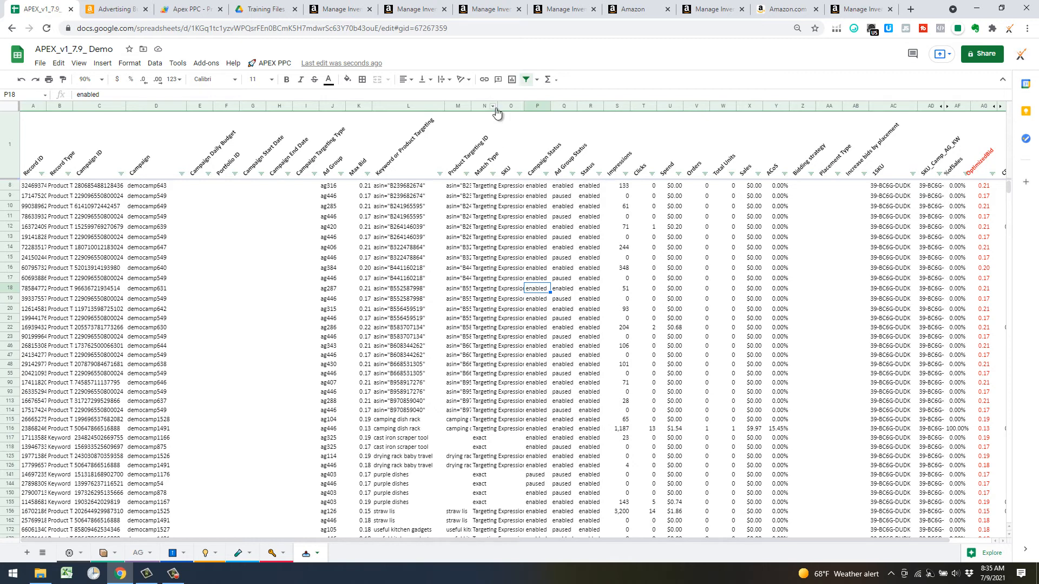
click(525, 109)
drag(517, 177, 509, 184)
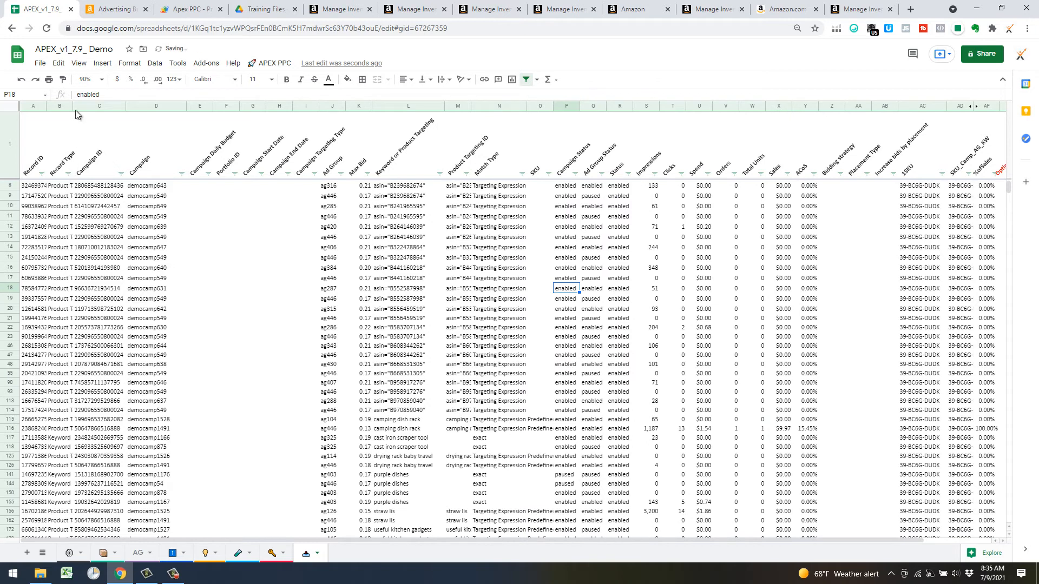
drag(73, 108, 113, 117)
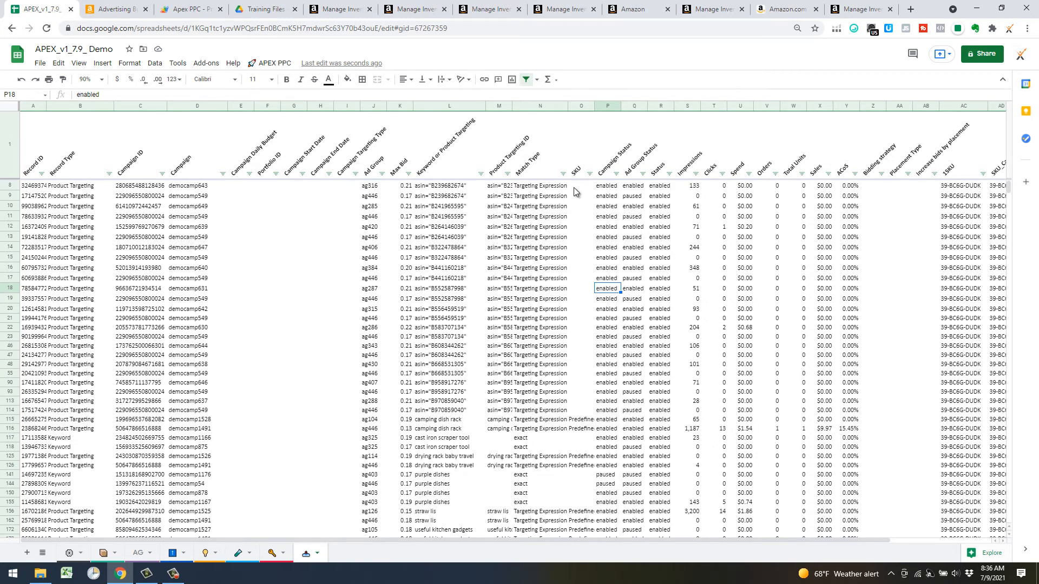
Step: Examine the match type, keyword and impressions of the "cast iron scraper tool" duplicate in row 117
click(524, 439)
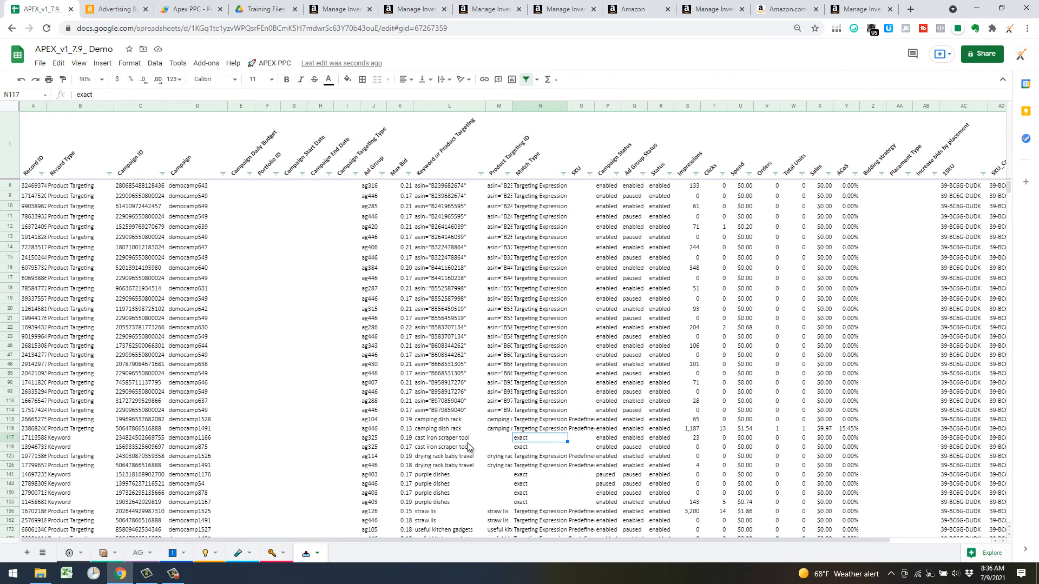
key(Left)
key(Left)
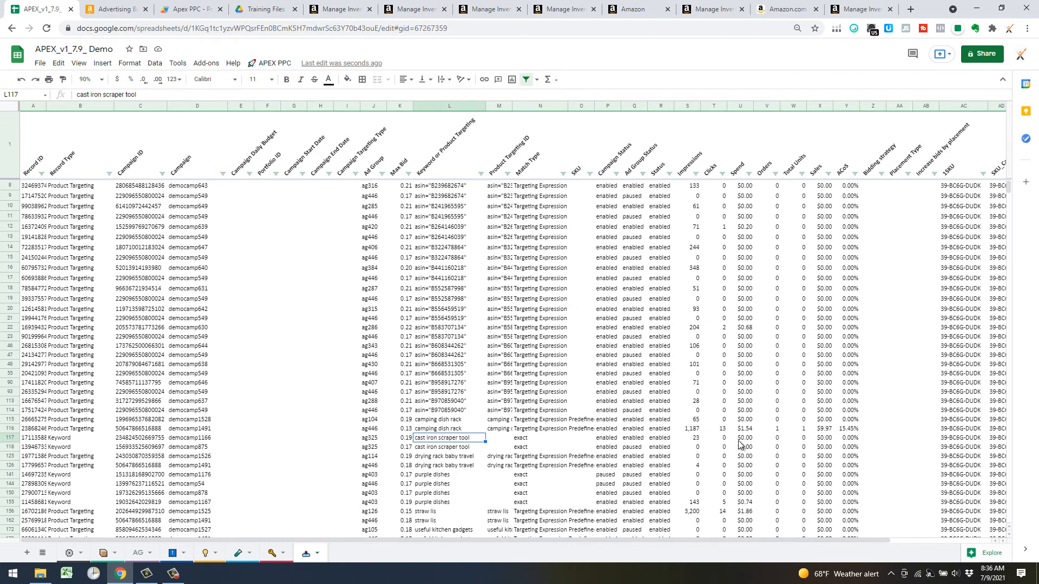
click(698, 439)
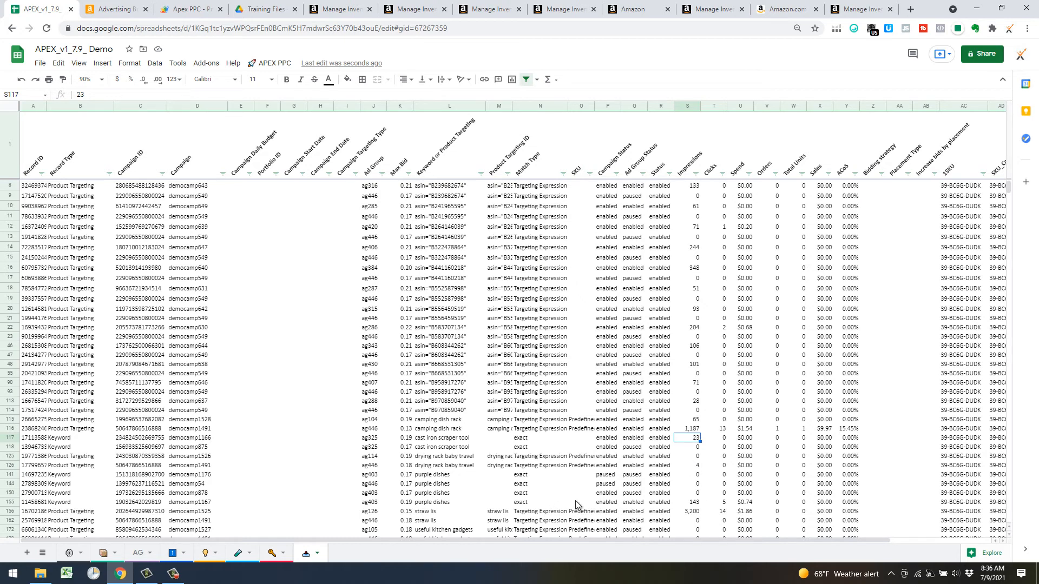
Step: Look further through the duplicates and select rows 547 to 549, the phrase-match "big cutting board" keywords, for comparison
scroll(698, 508, down, 3)
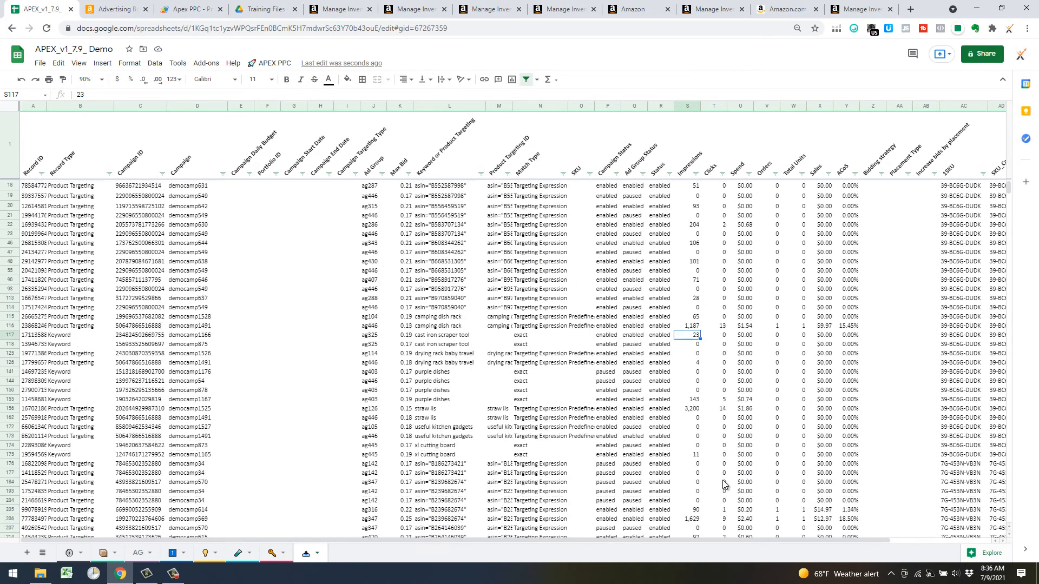
scroll(744, 395, down, 7)
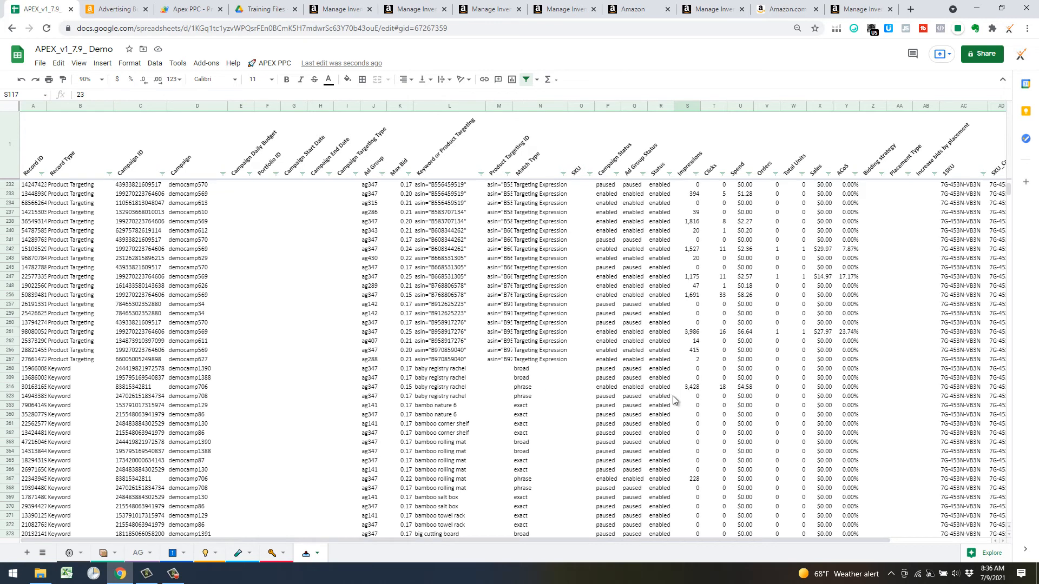
scroll(695, 411, down, 6)
scroll(683, 416, up, 1)
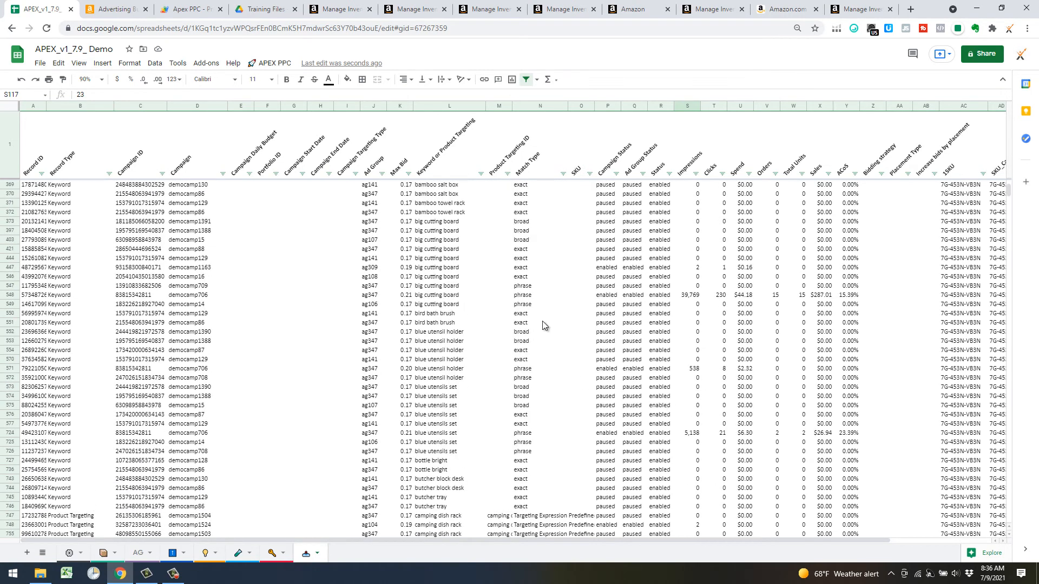
click(538, 298)
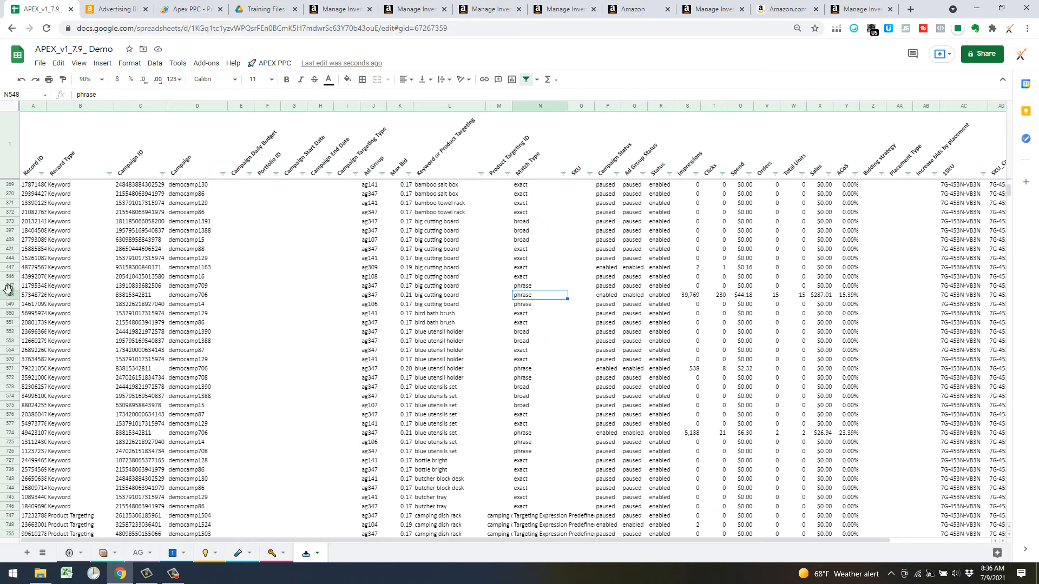
drag(8, 288, 440, 301)
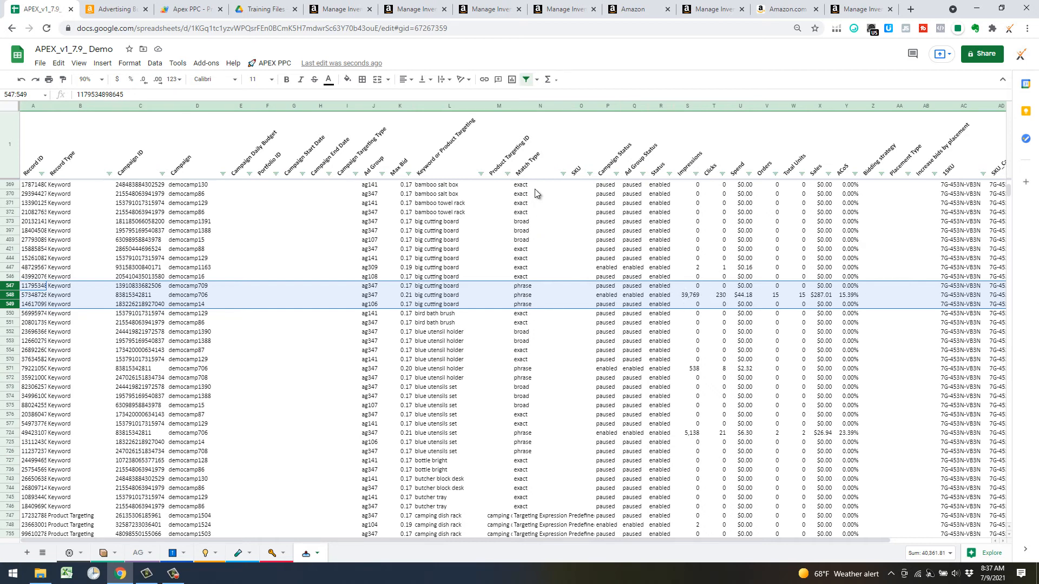
Step: Pause the duplicate phrase-match "big cutting board" keywords in rows 547 and 549 through the Adjust in Bulk tool's status change
click(274, 65)
mouse_move(319, 167)
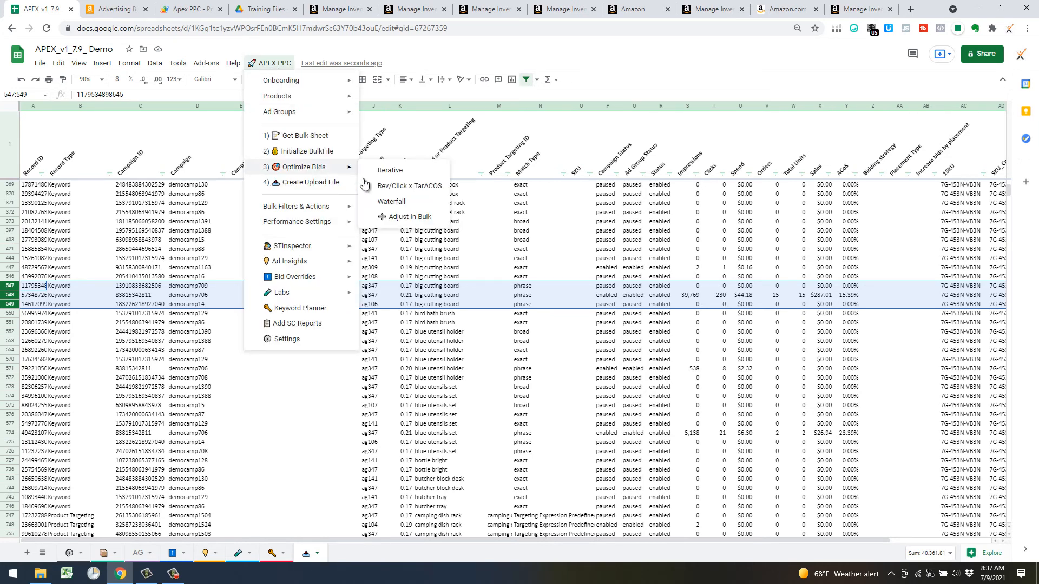
click(428, 217)
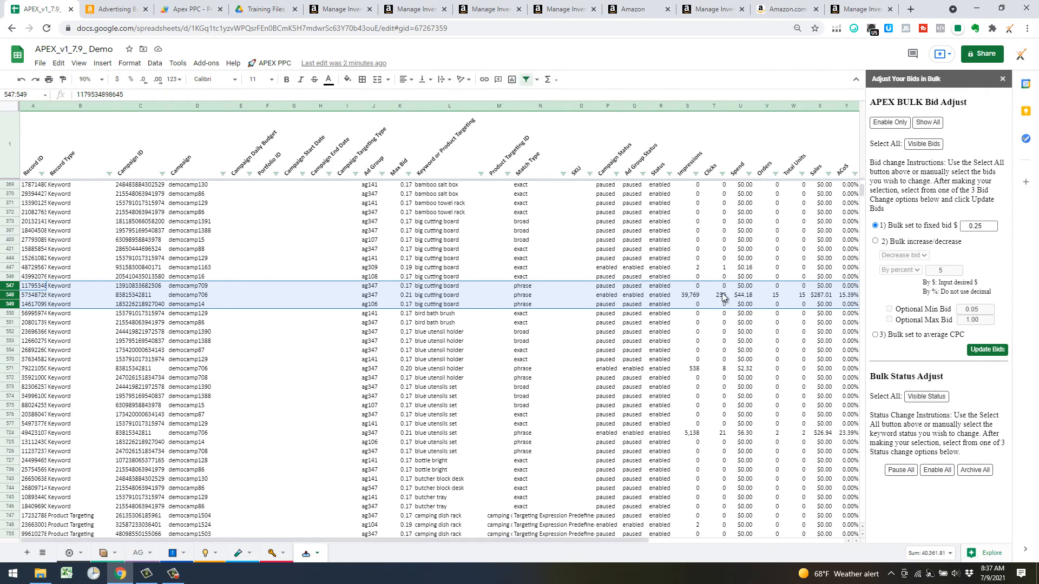
click(663, 286)
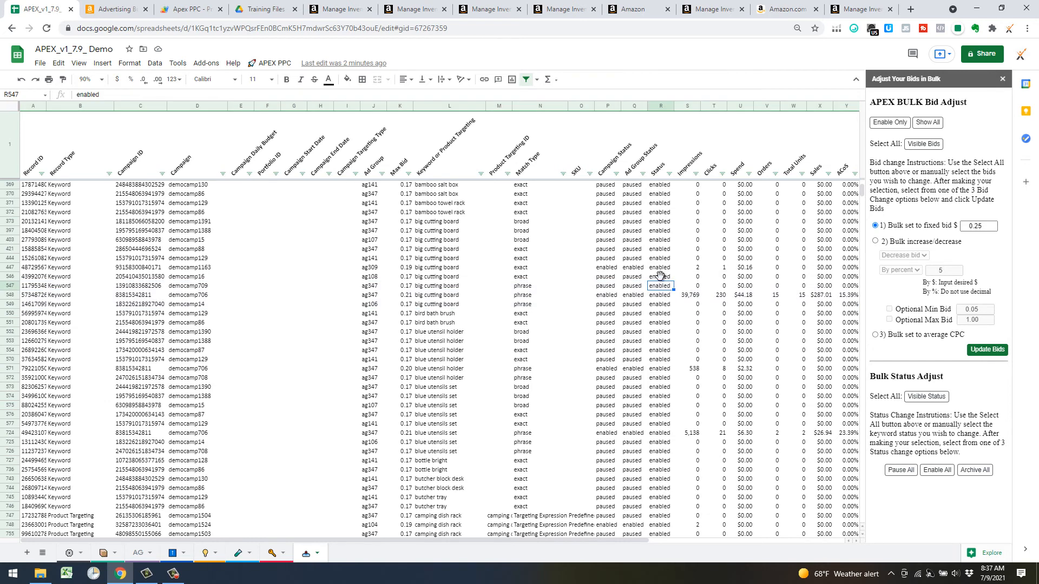
ctrl+click(669, 306)
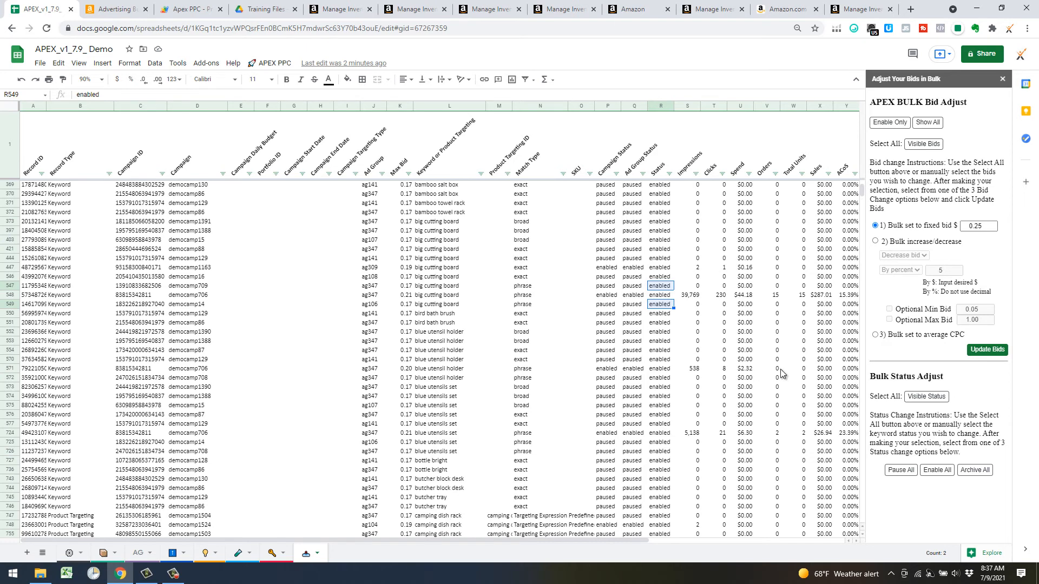
click(907, 474)
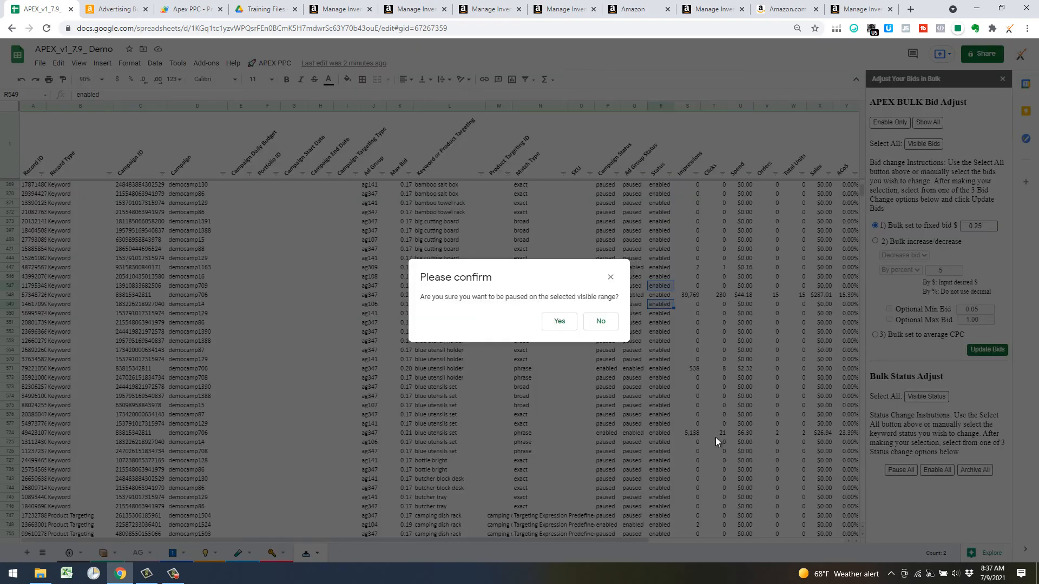
click(597, 322)
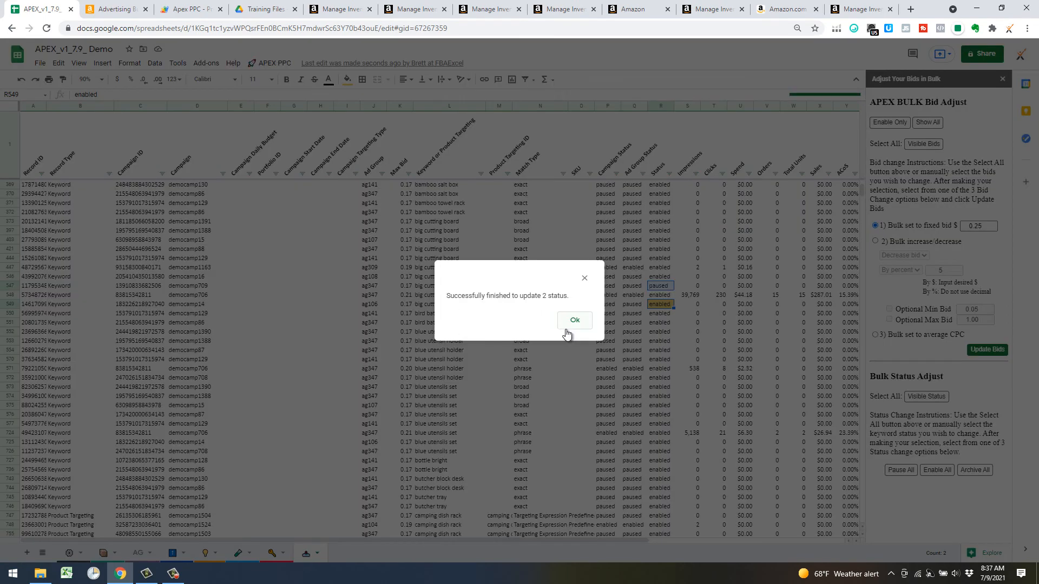
click(590, 326)
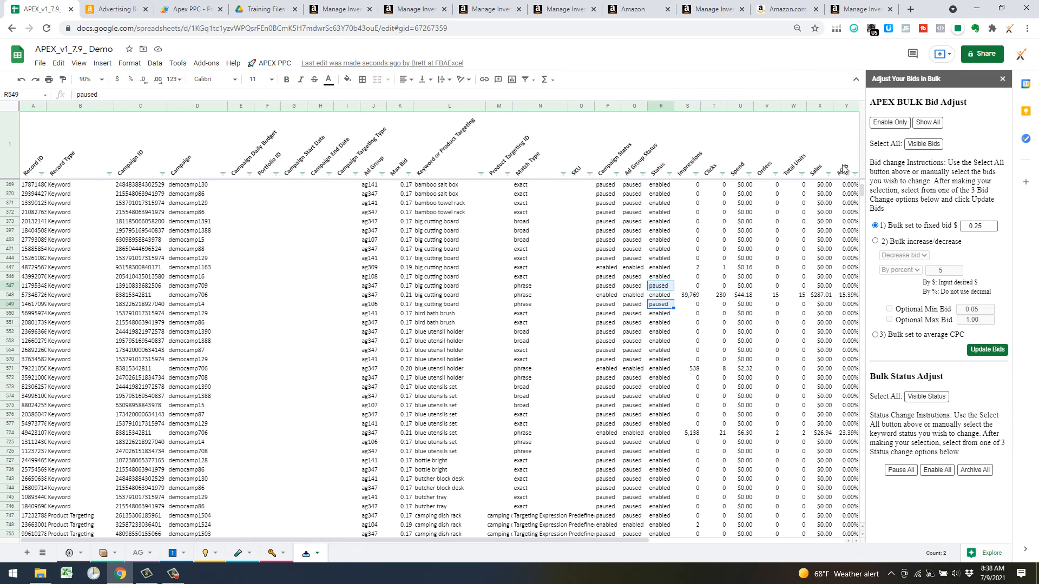
click(1004, 81)
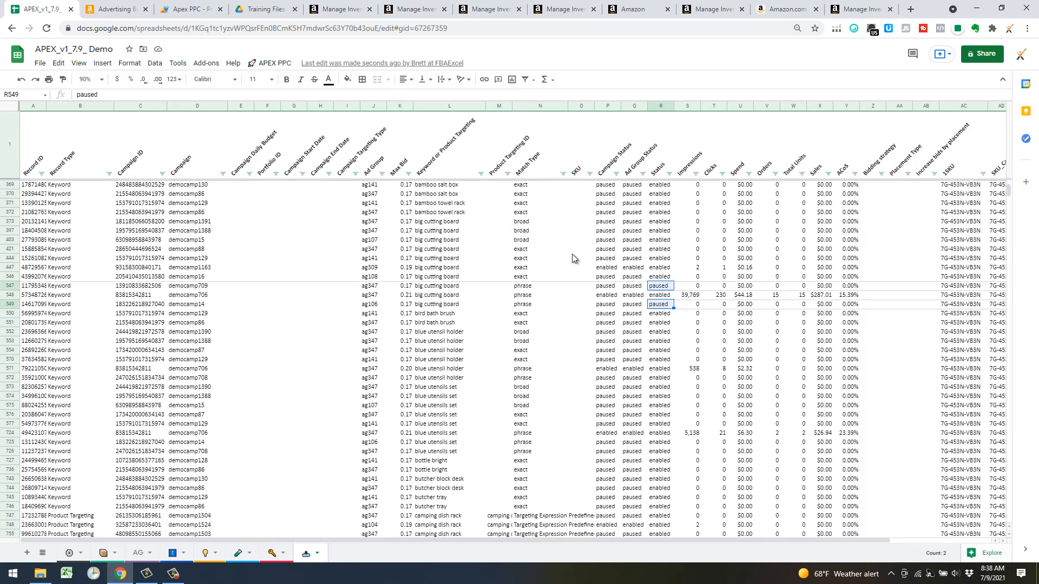
click(273, 64)
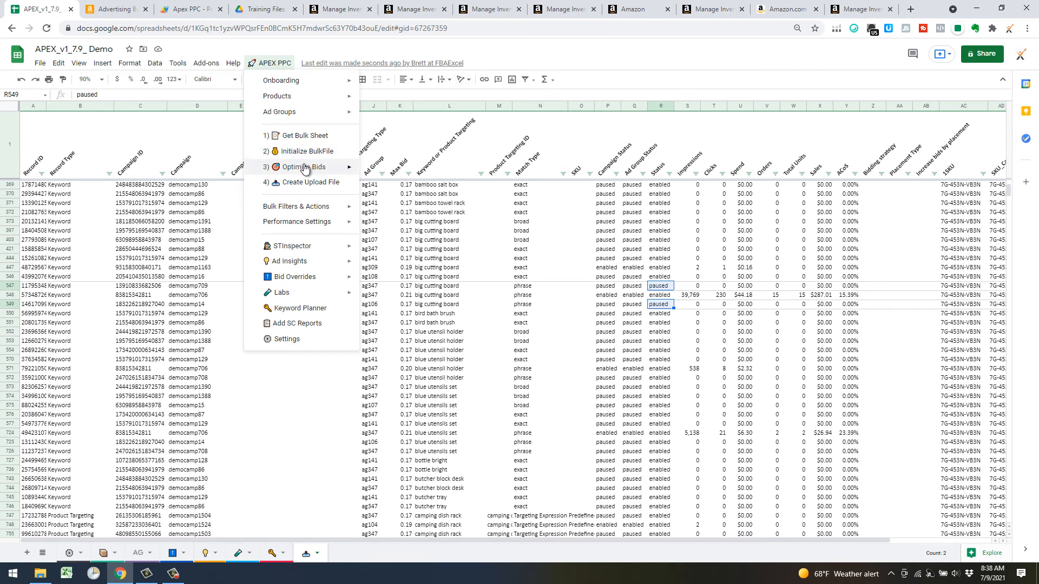
mouse_move(347, 171)
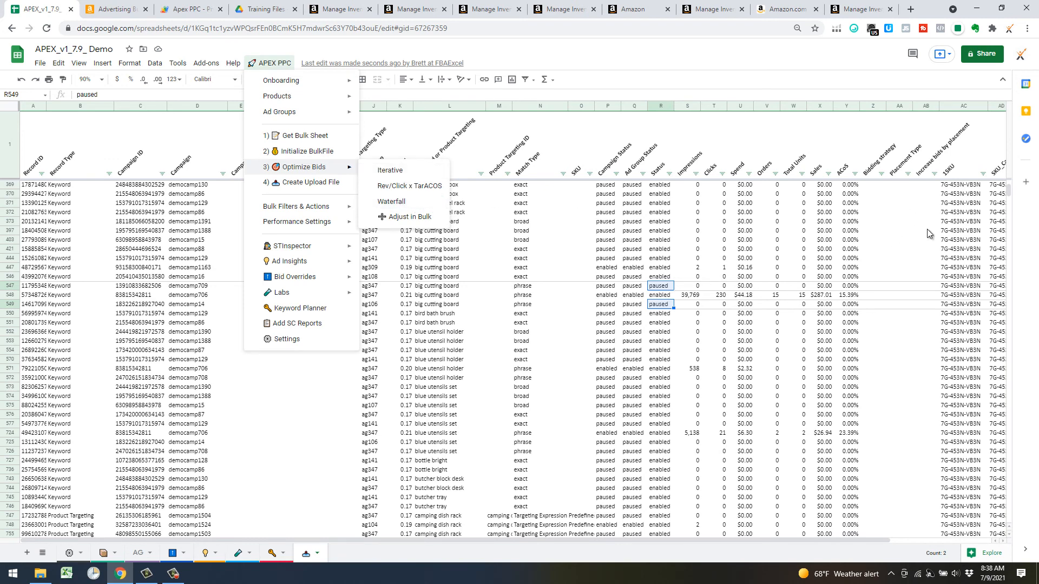
click(581, 259)
Step: Create the revised upload file with the optimized bids and save it to the Google Drive uploads folder
click(275, 63)
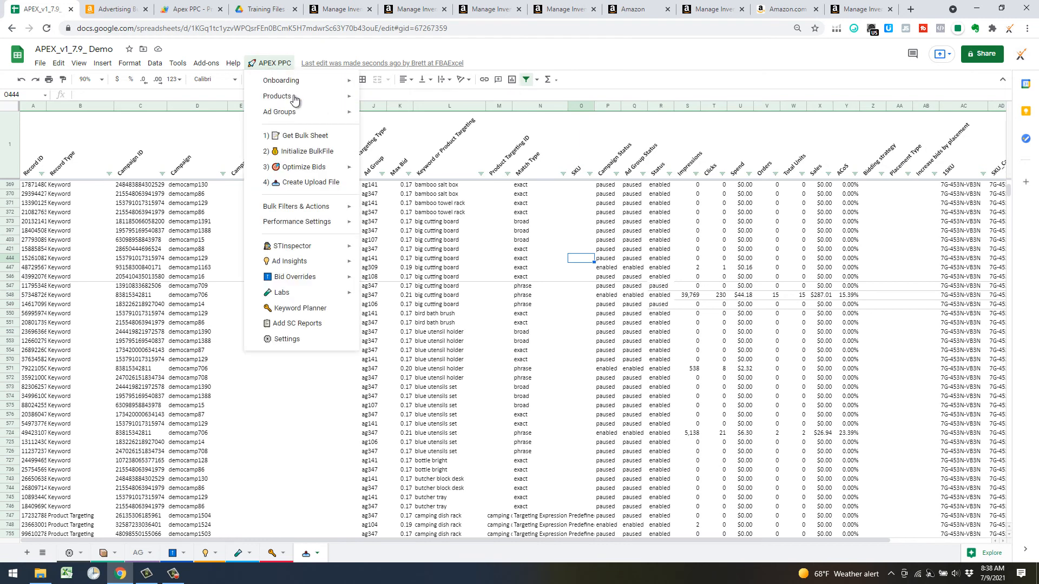
click(298, 184)
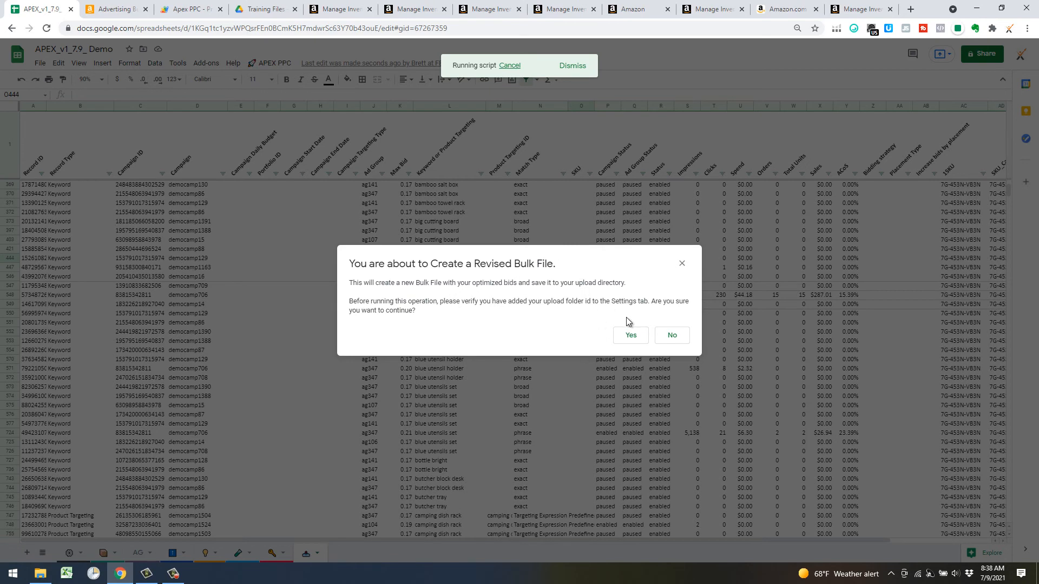
click(632, 336)
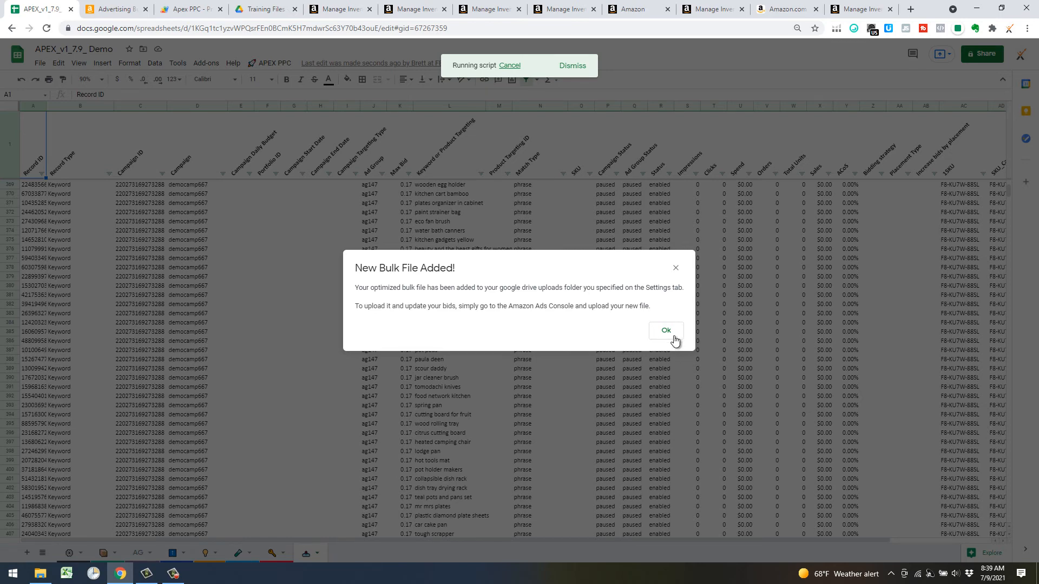
click(672, 336)
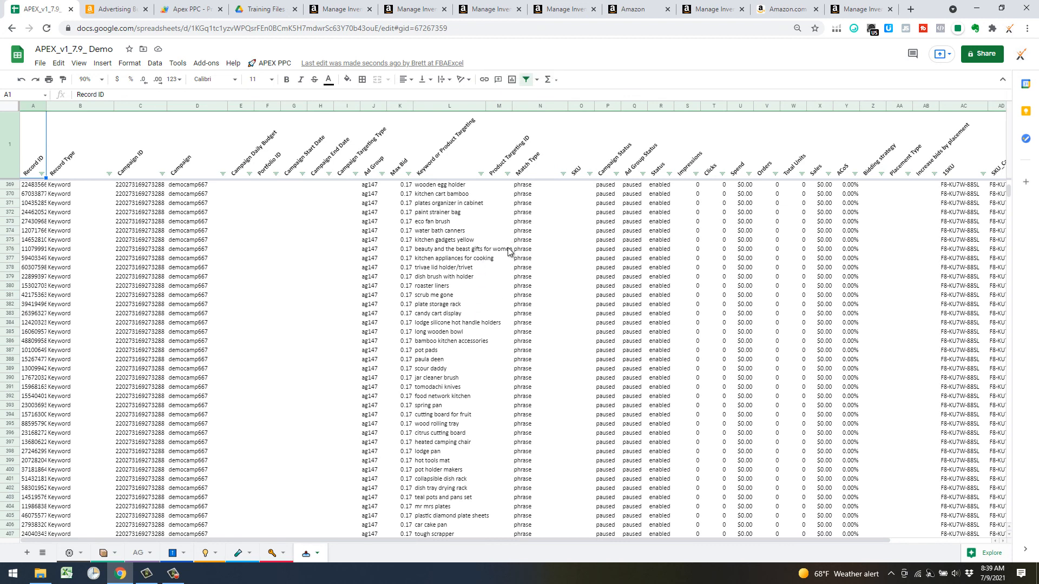
click(273, 63)
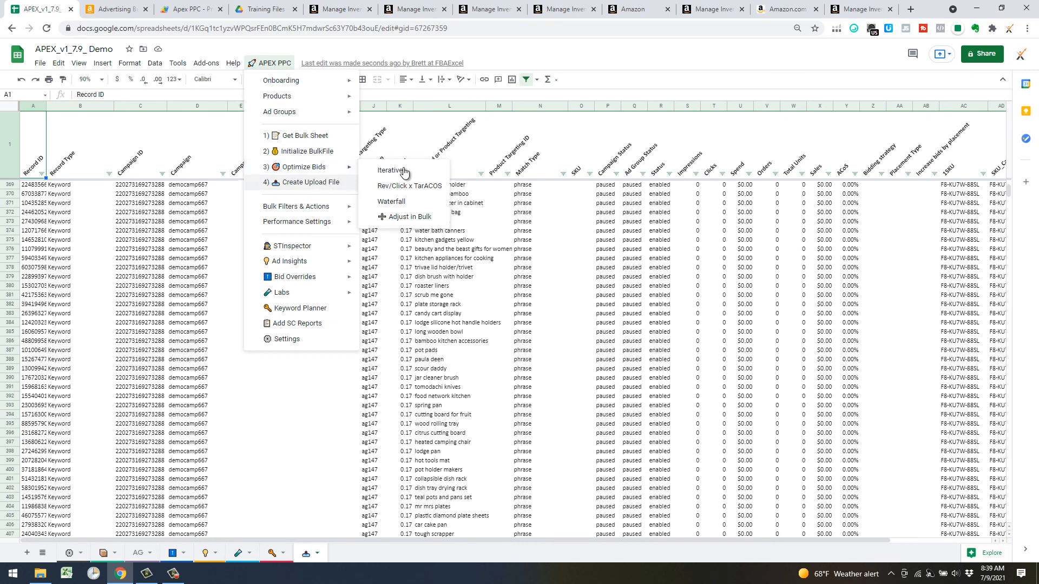
click(635, 306)
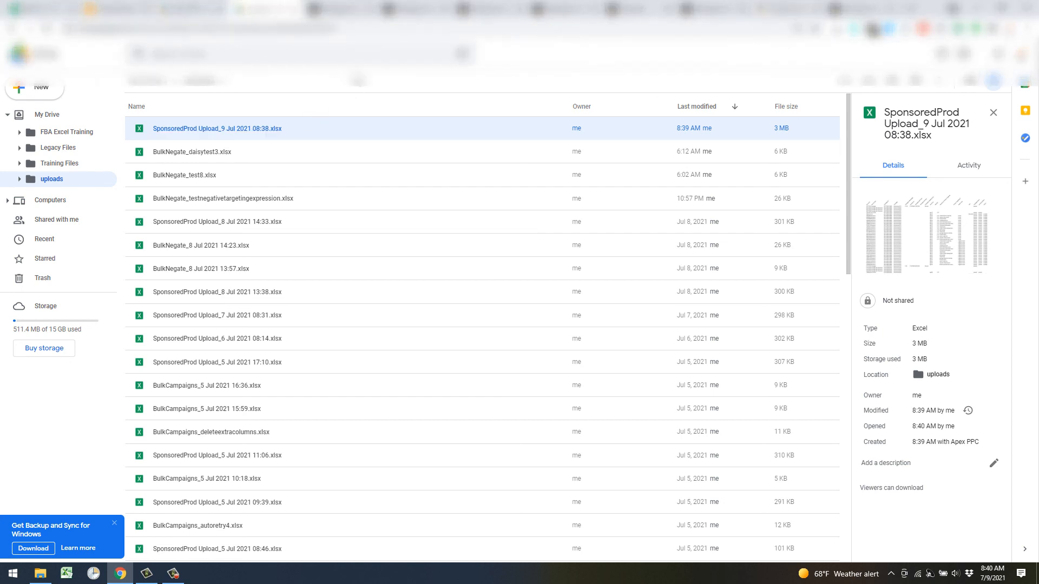
Step: Switch to the Amazon Ads bulk operations page and choose SponsoredProd Upload_9 Jul 2021 08:38 from My Drive's uploads folder as the file to upload
click(129, 12)
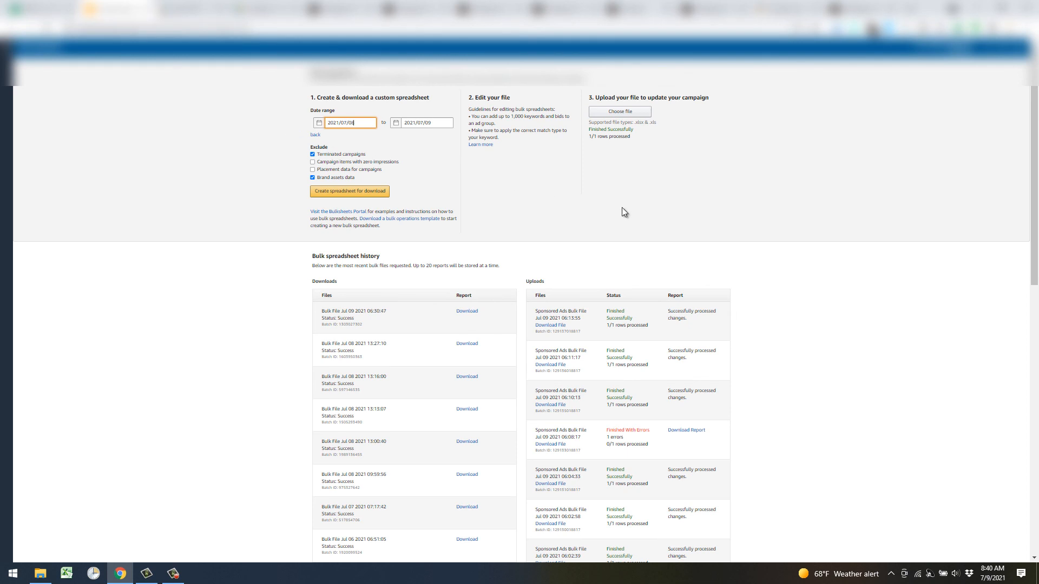
click(618, 112)
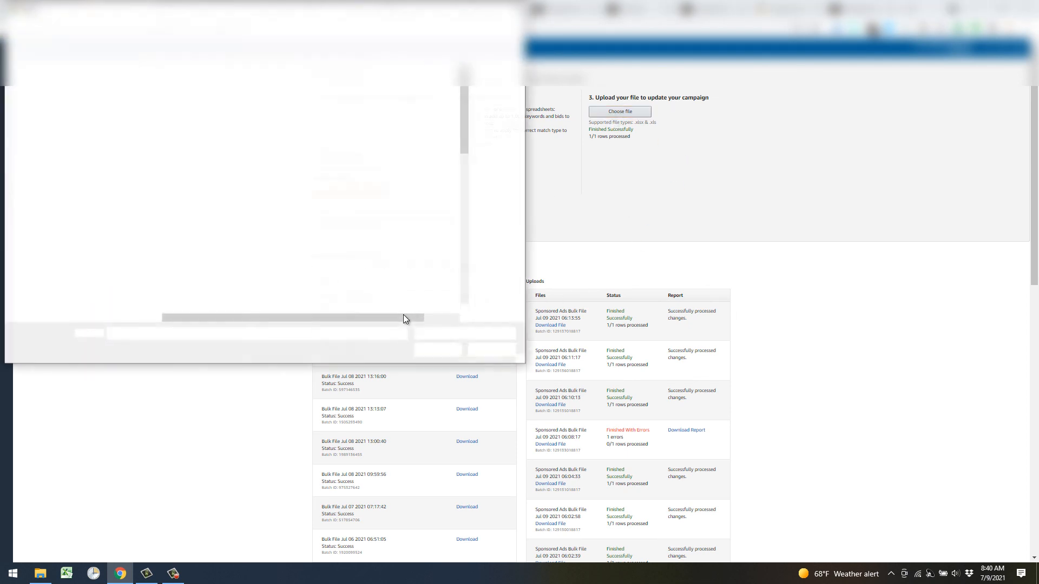
drag(146, 179, 147, 101)
click(45, 200)
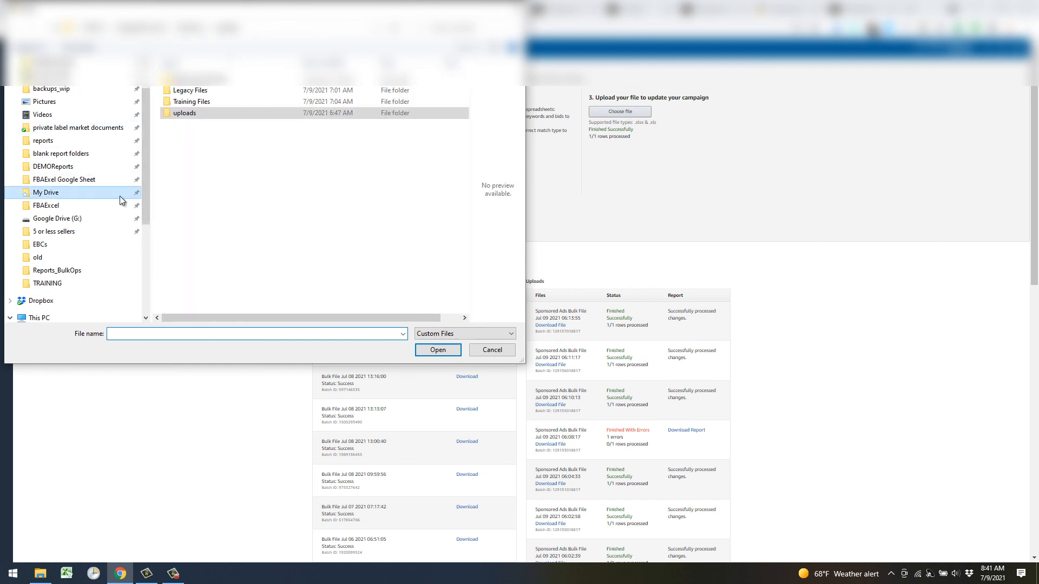
double_click(193, 113)
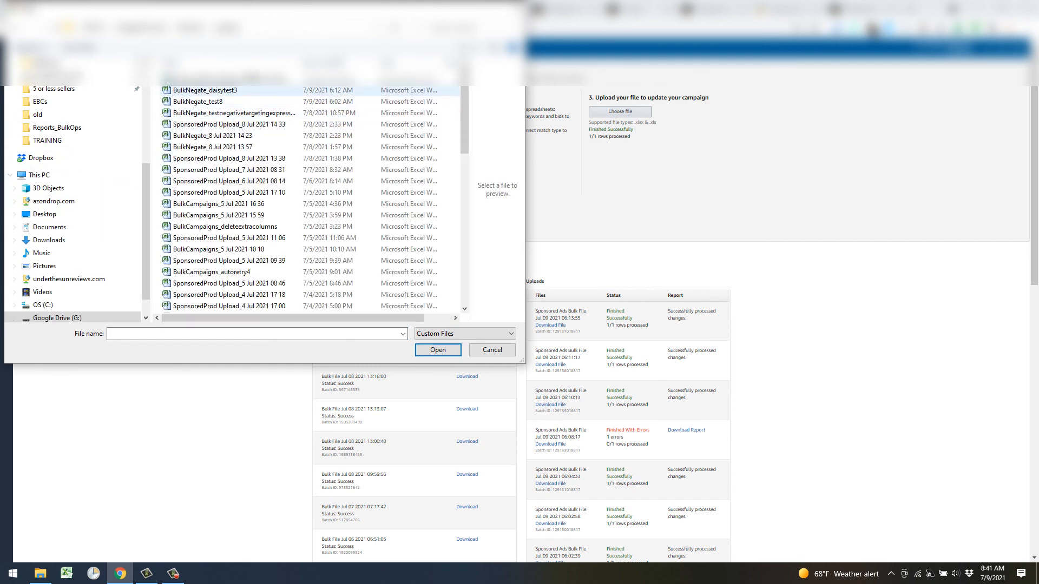
double_click(269, 85)
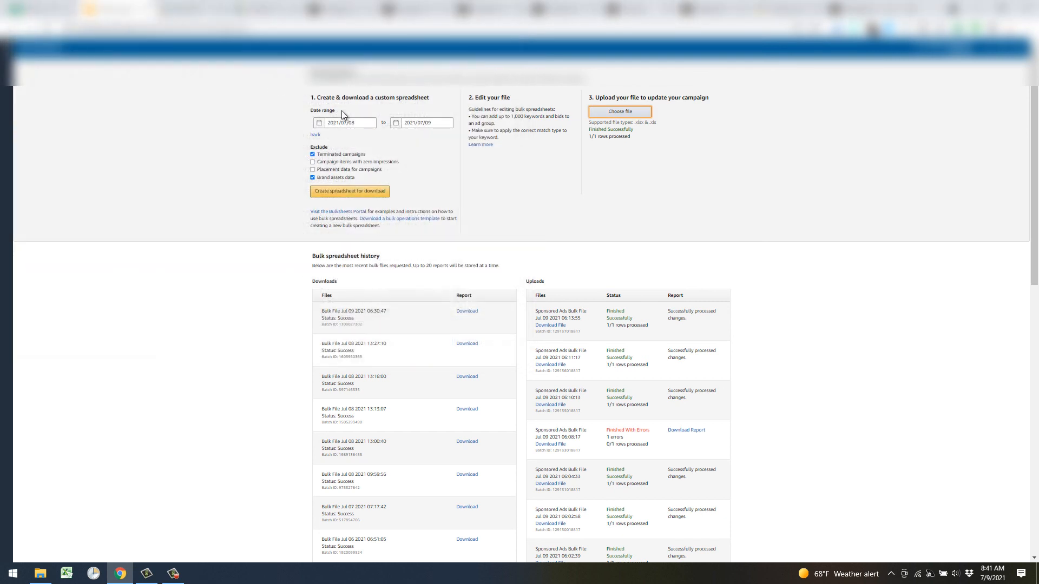